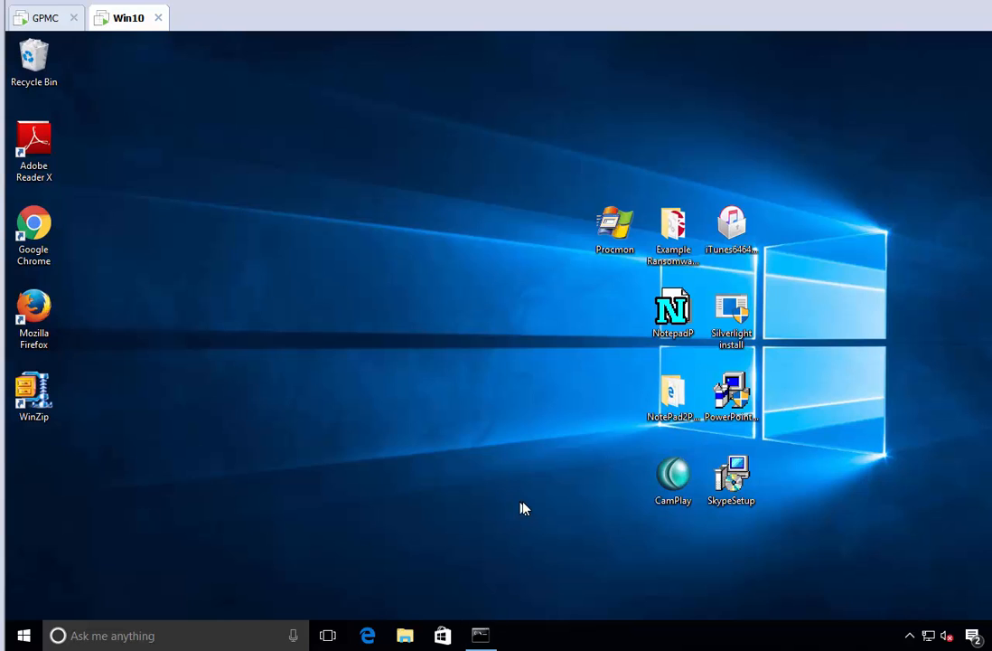
- Try to install Skype from the SkypeSetup package on the Win10 desktop, accepting the licence terms, then cancel the admin credentials request and exit setup
click(733, 484)
double_click(736, 484)
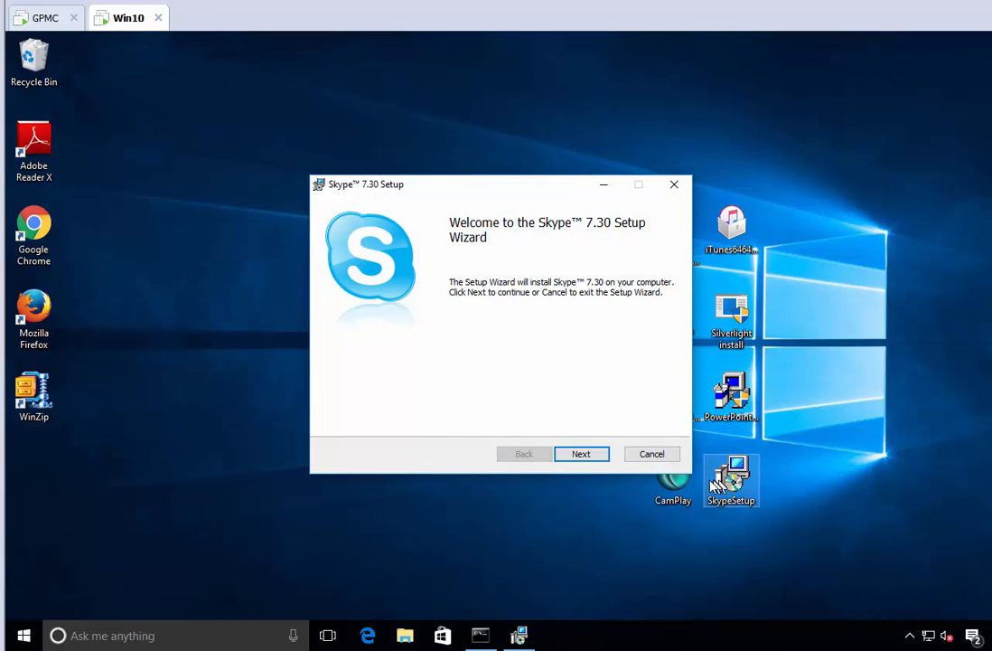
click(597, 461)
click(461, 419)
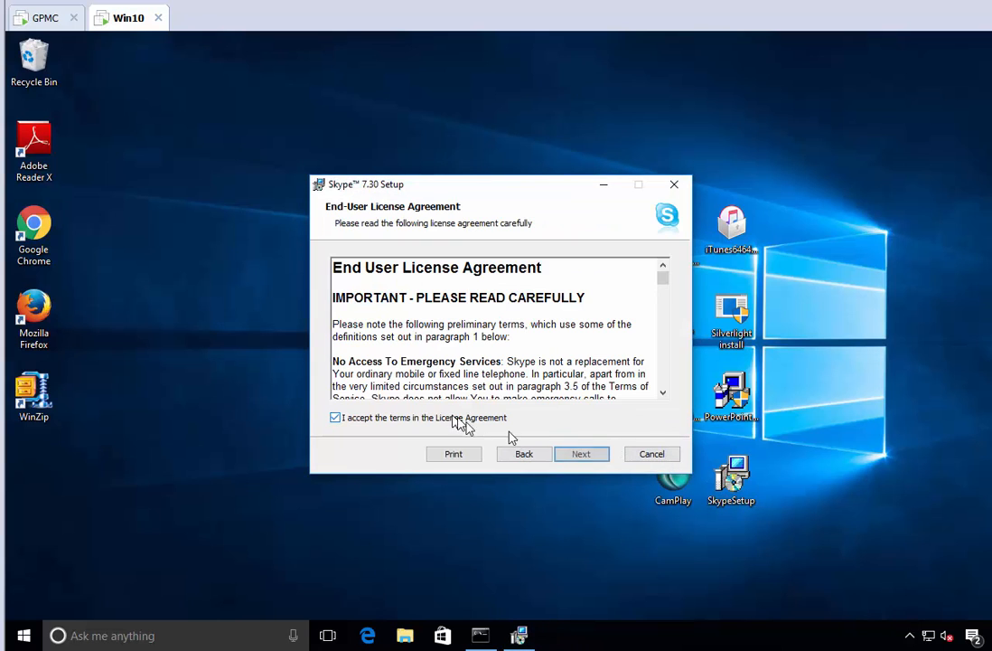
click(588, 455)
click(594, 457)
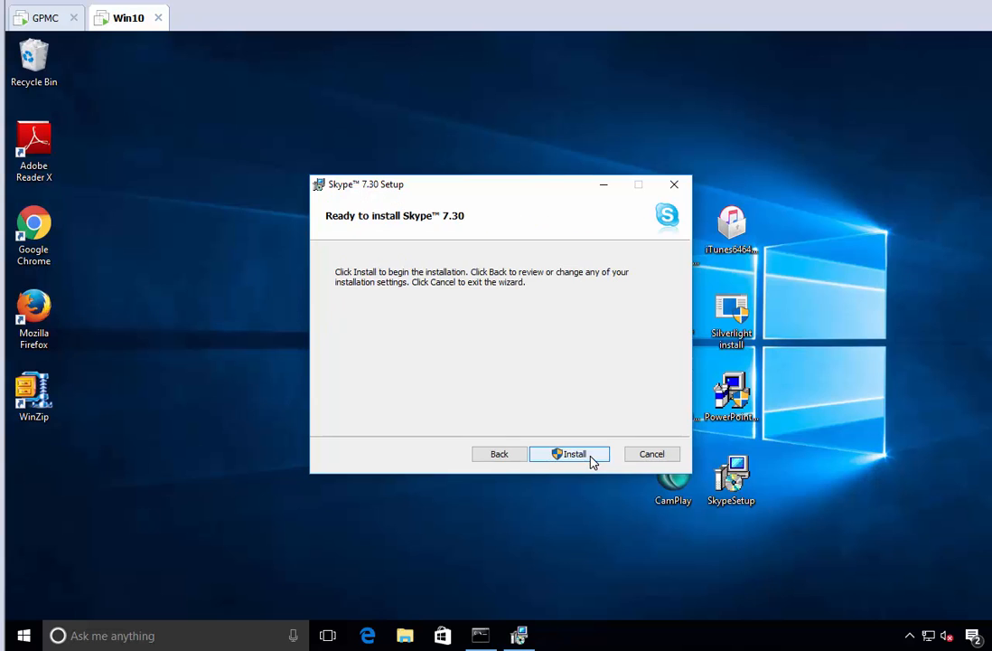
click(592, 459)
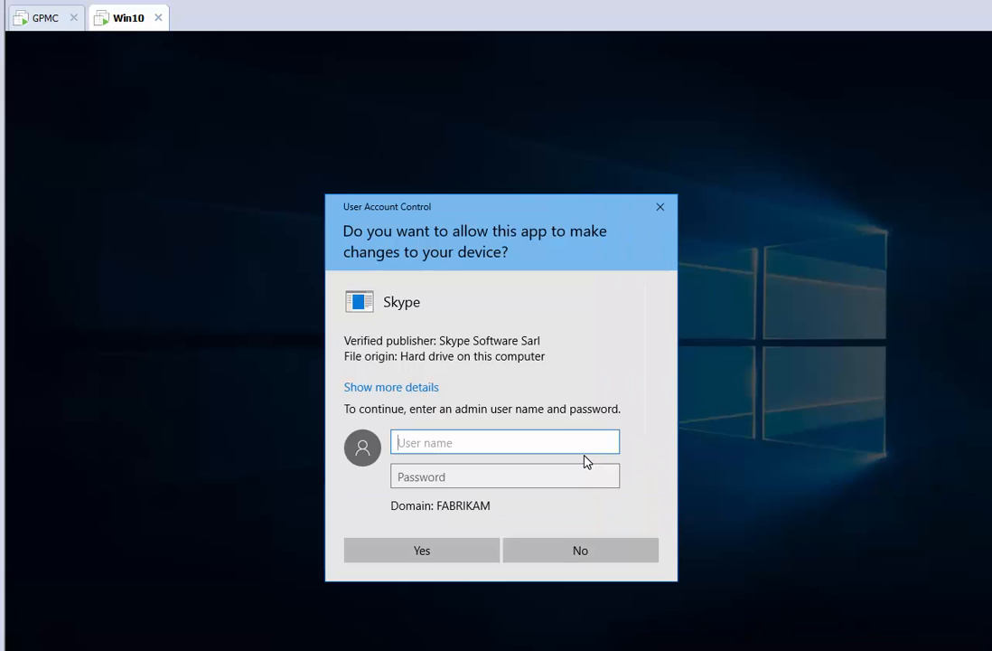
key(Escape)
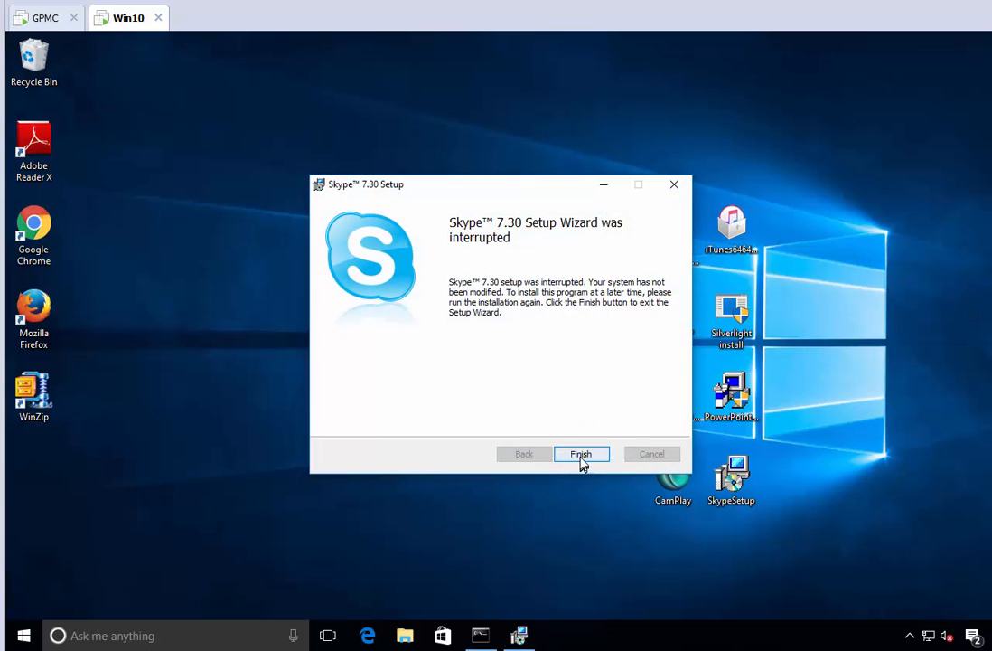
click(580, 450)
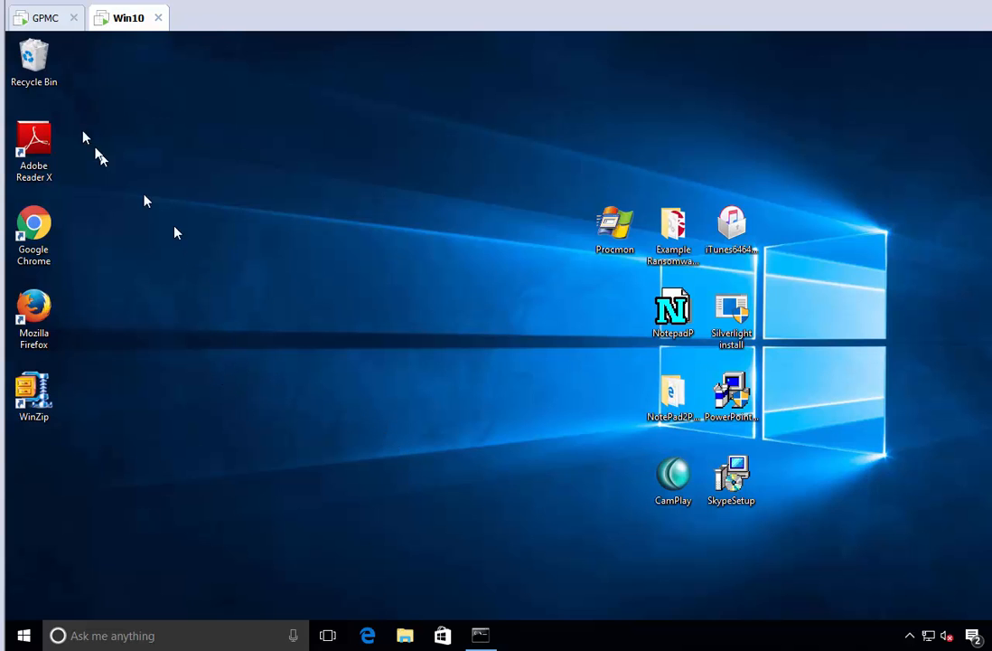
- On the GPMC machine, create a GPO named "PPLPM MSI install for Skype" linked to the Sales OU
click(43, 18)
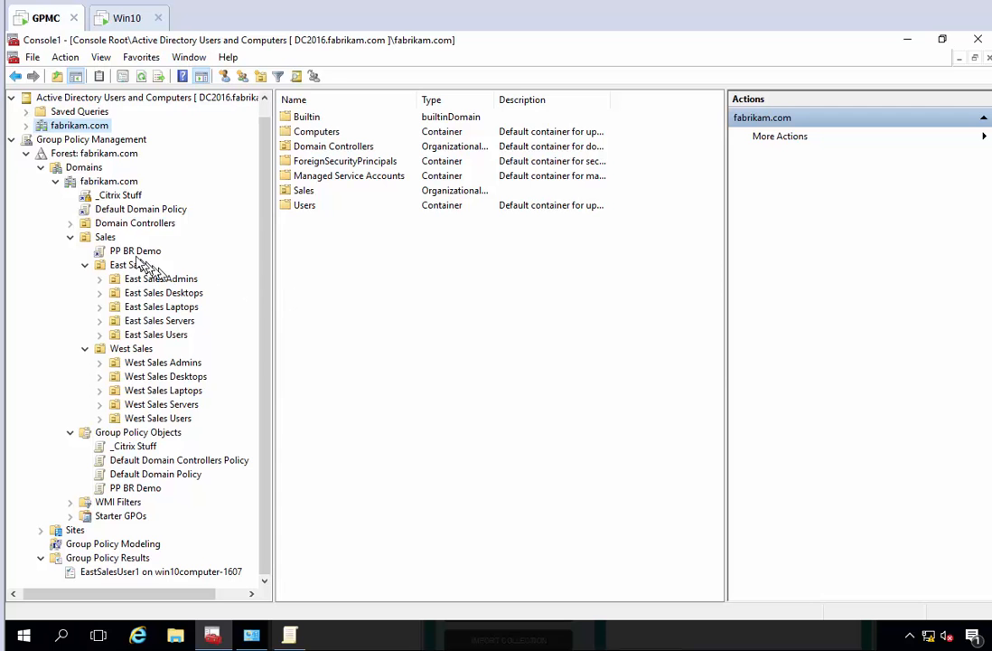
right_click(105, 238)
click(128, 248)
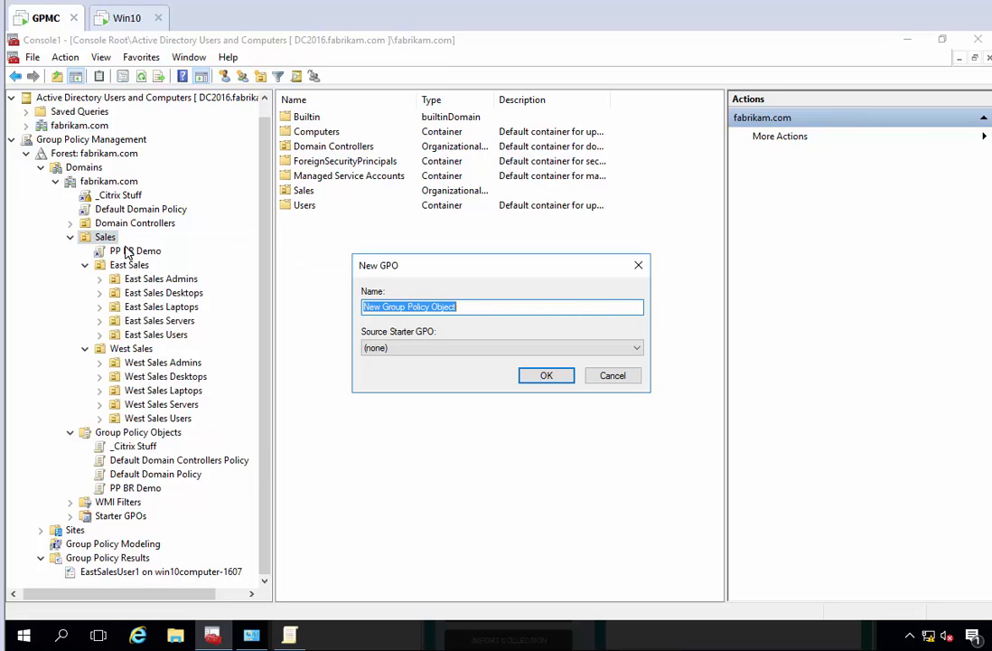
text(PPLPM MS)
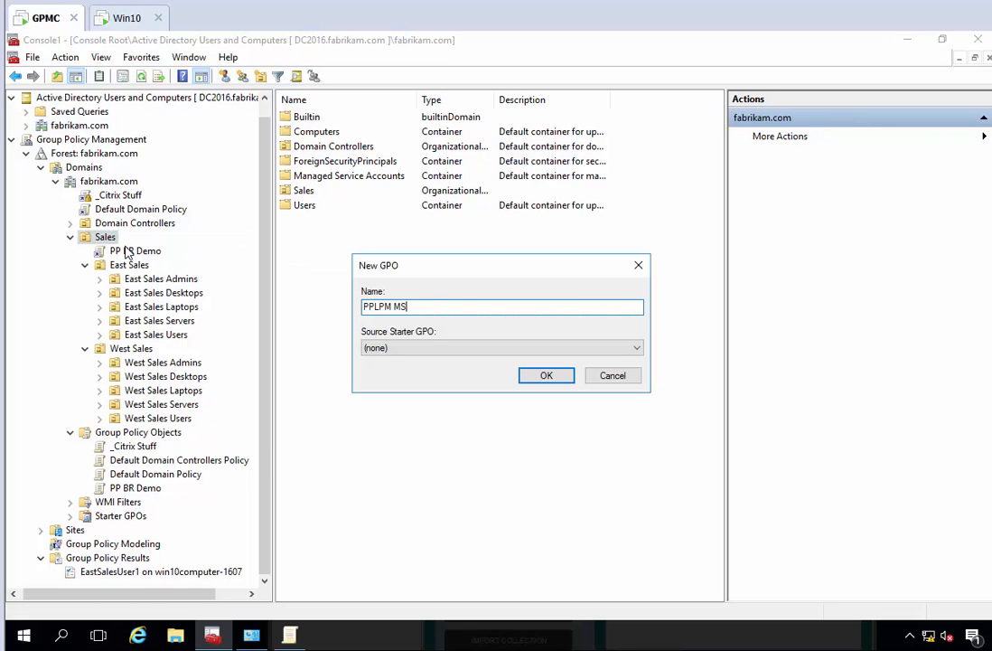
text(I install for Skype)
key(Return)
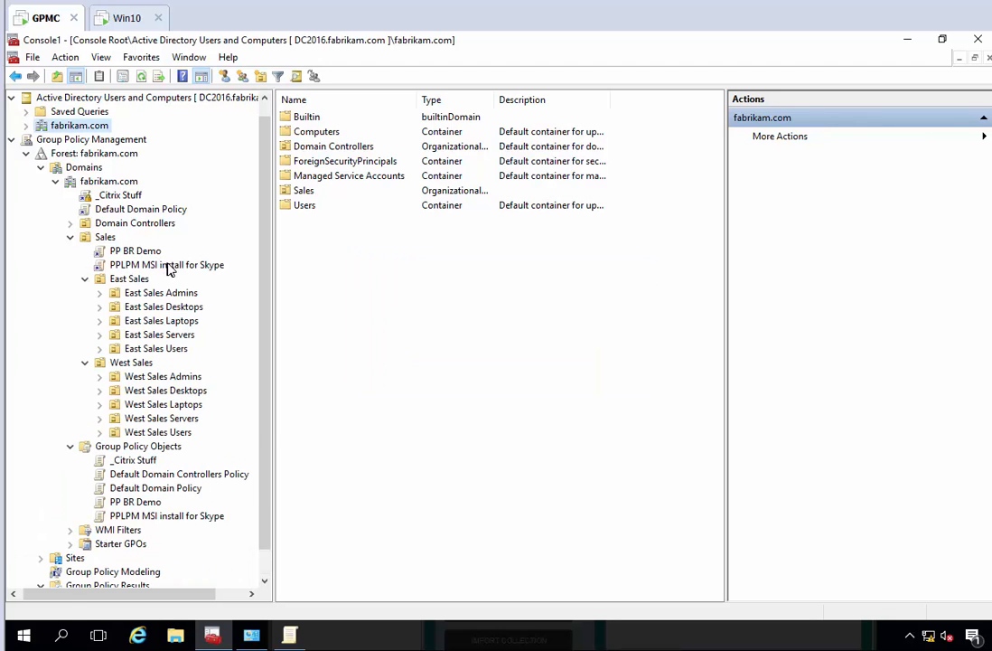
- Open the Skype GPO for editing in a maximized editor and show PolicyPak Least Privilege Manager under User Configuration
right_click(166, 266)
click(194, 273)
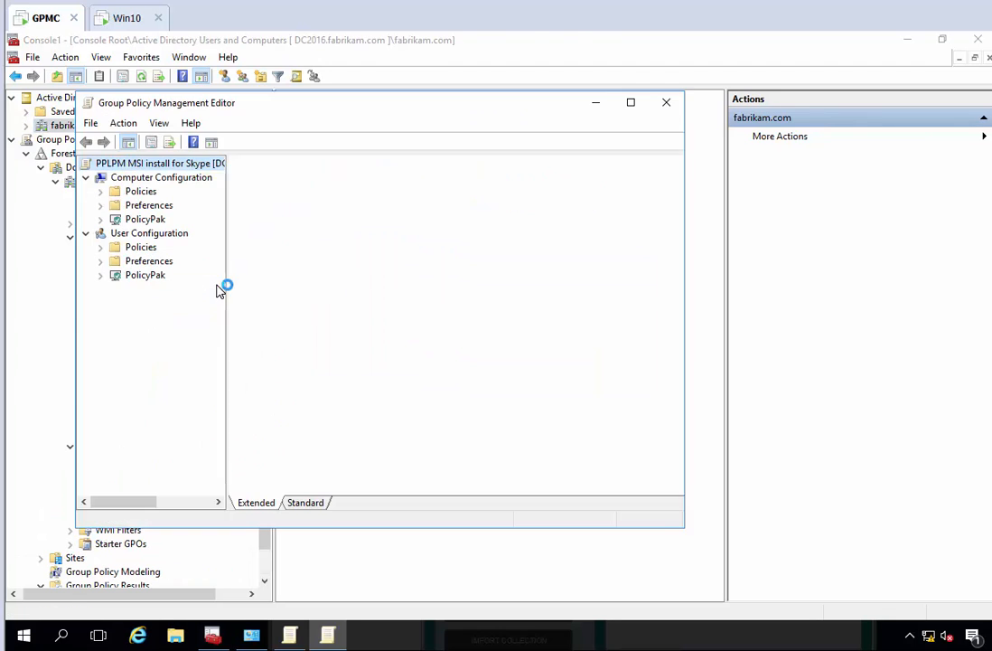
double_click(213, 102)
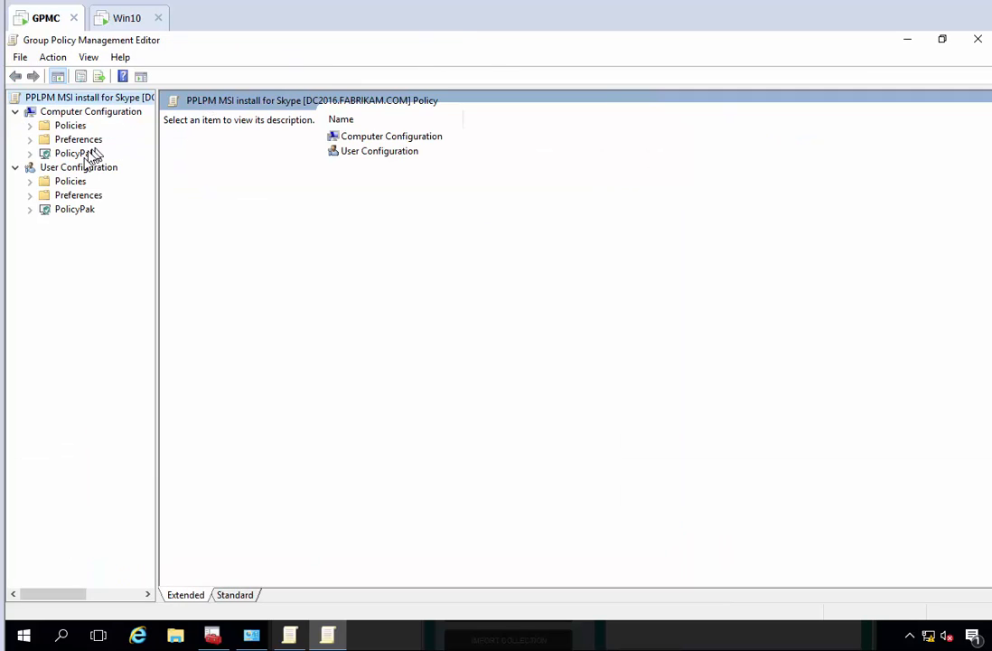
click(30, 209)
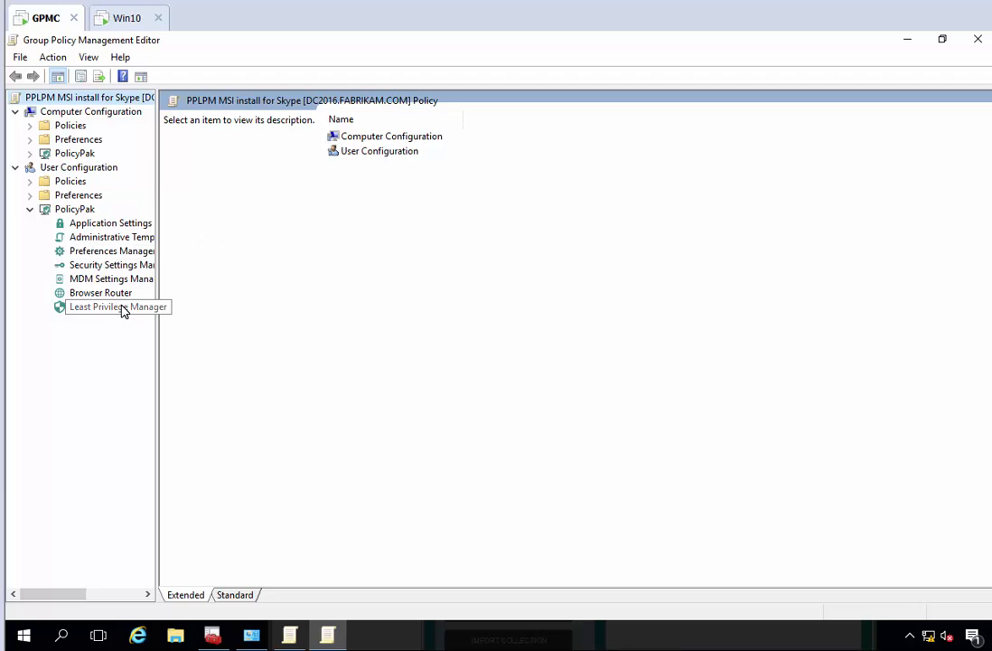
click(121, 309)
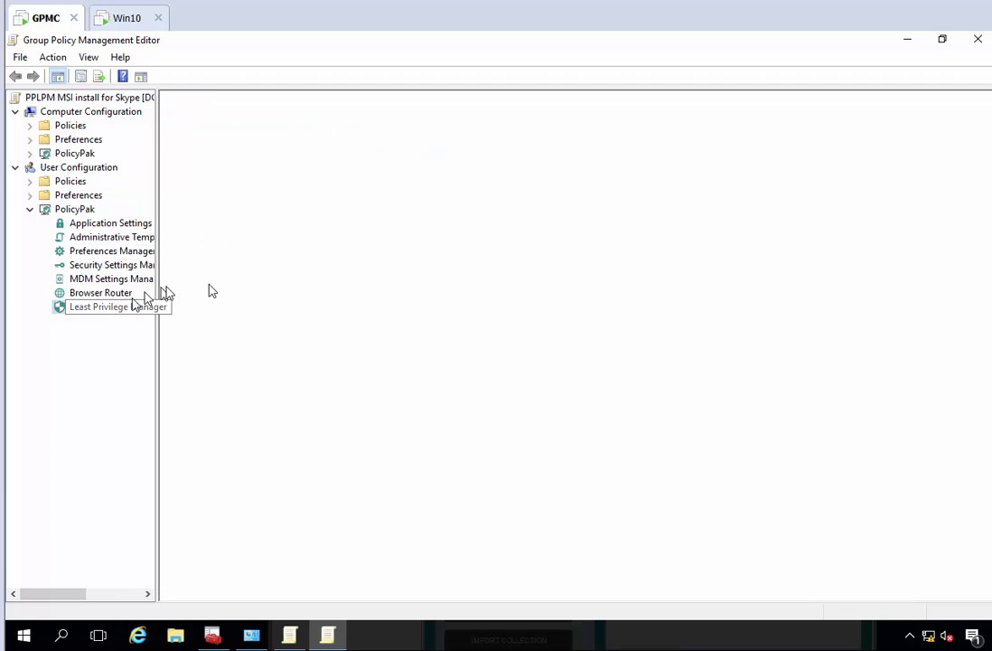
- Start a new least privilege policy using a combo rule with the Path condition and the Command-line arguments setting enabled
right_click(395, 198)
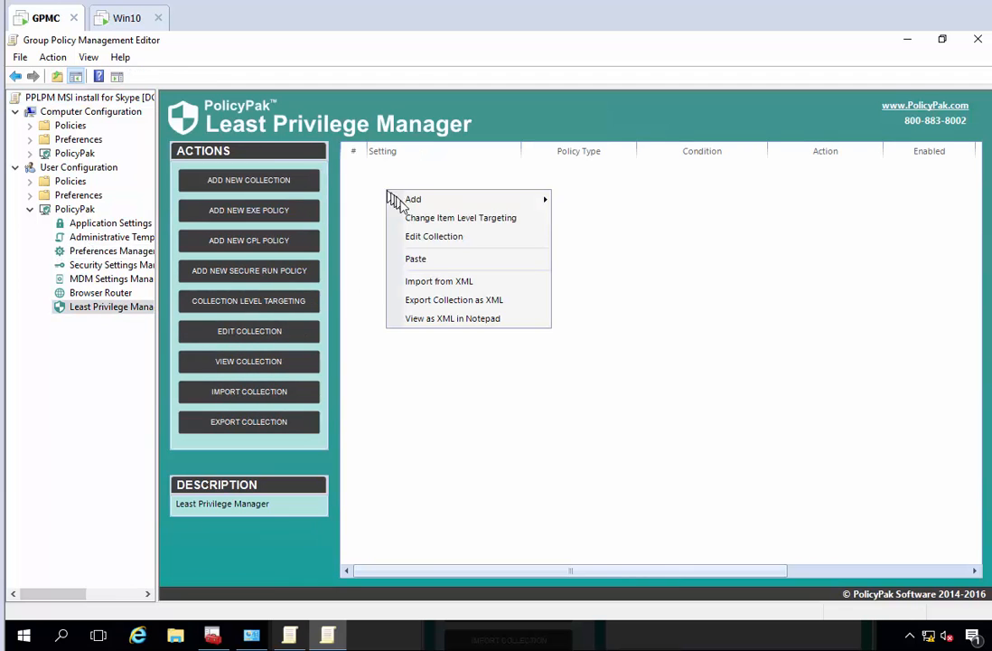
mouse_move(409, 198)
click(636, 225)
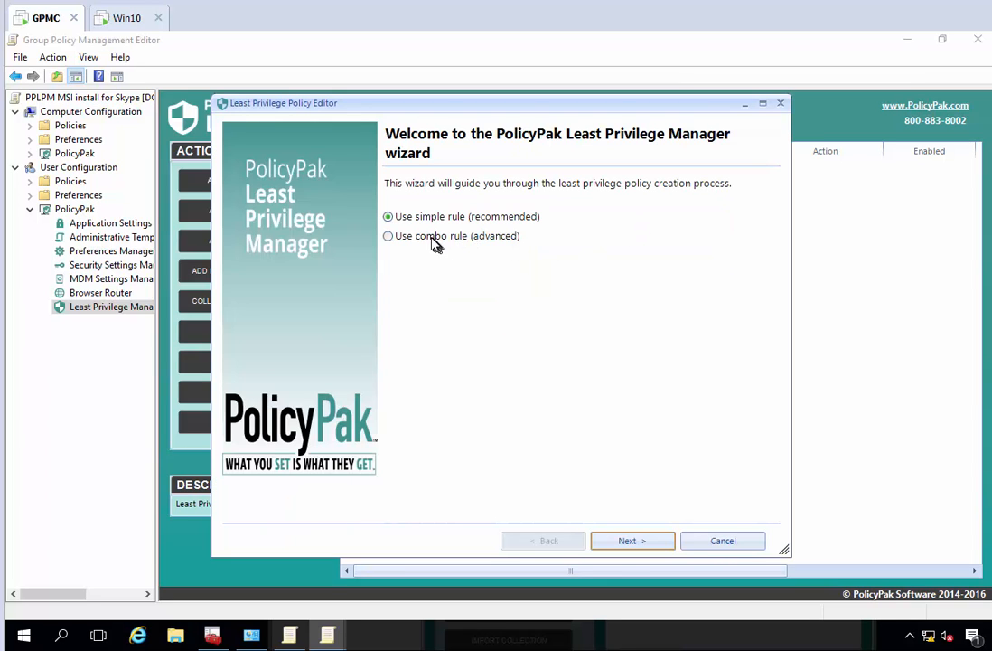
click(423, 237)
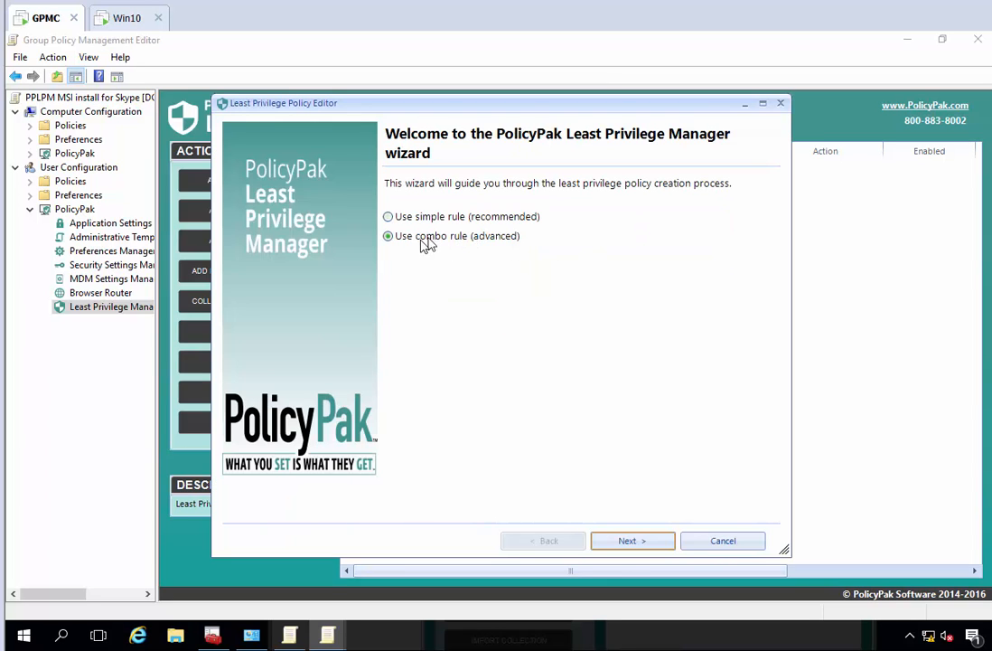
click(654, 544)
click(245, 221)
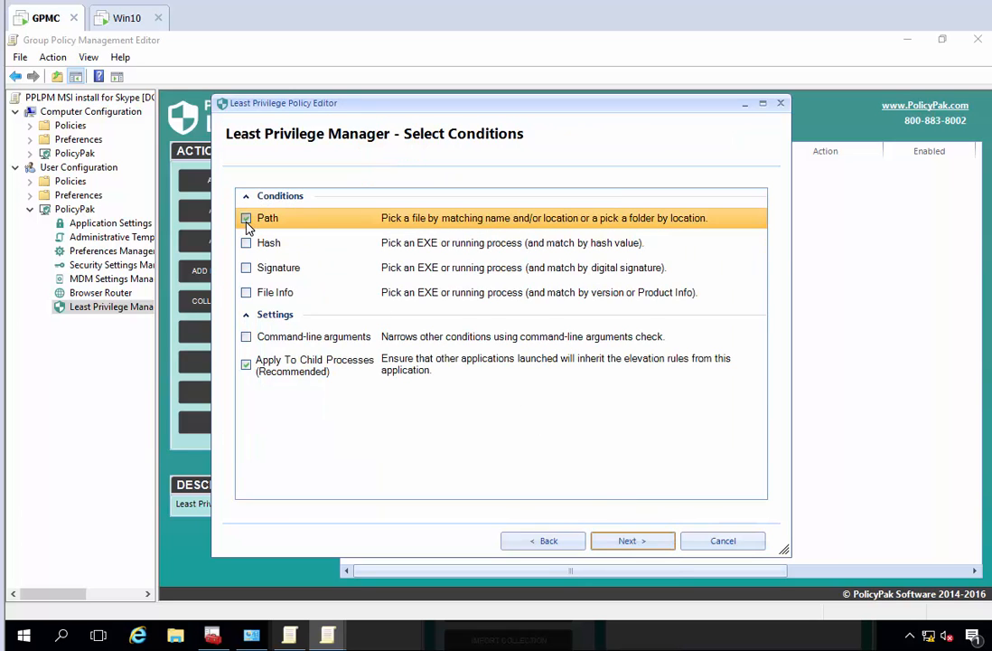
click(246, 338)
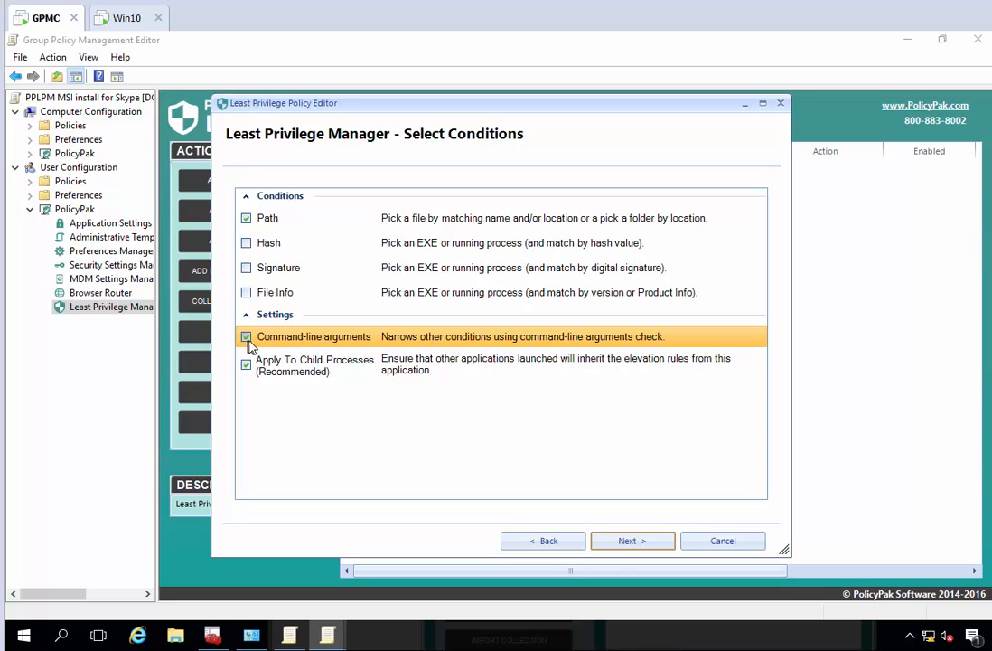
click(627, 542)
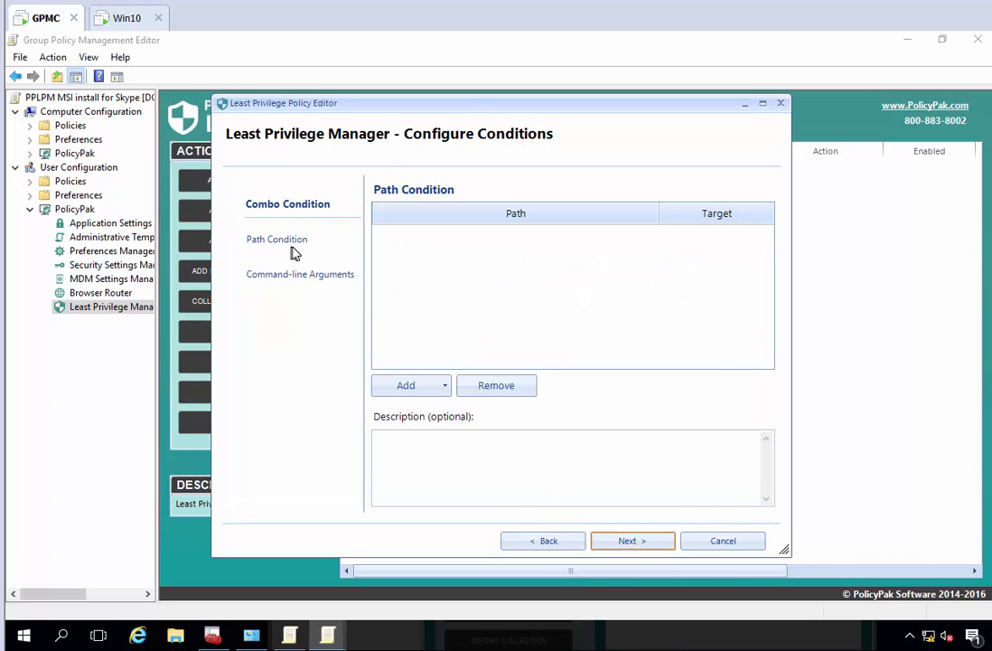
- Add c:\windows\system32\msiexec.exe as the file for the policy's path condition
click(444, 387)
click(438, 408)
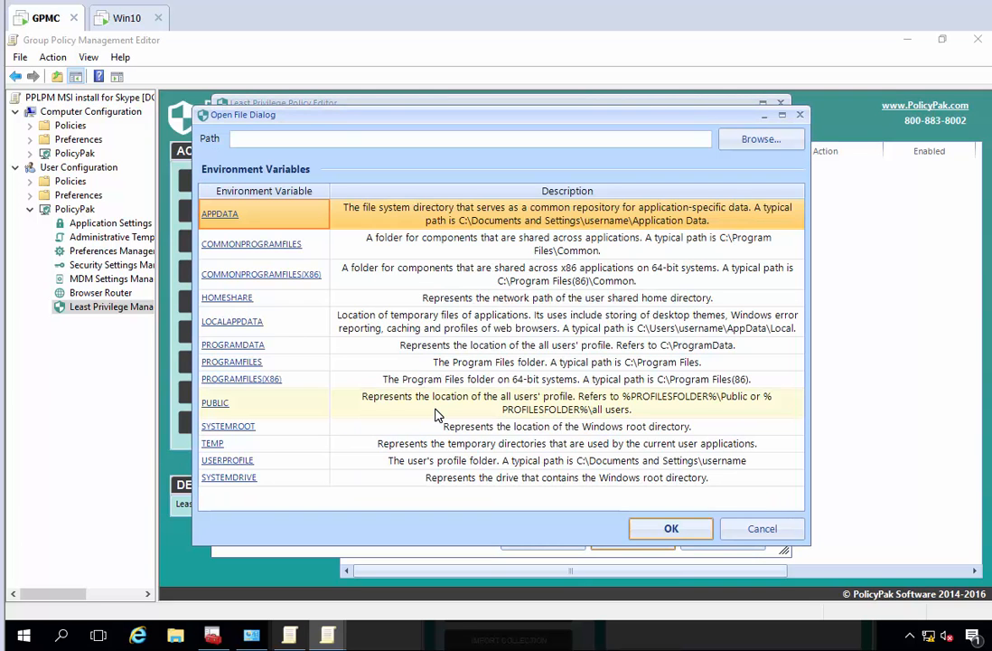
click(732, 138)
text(c:\window)
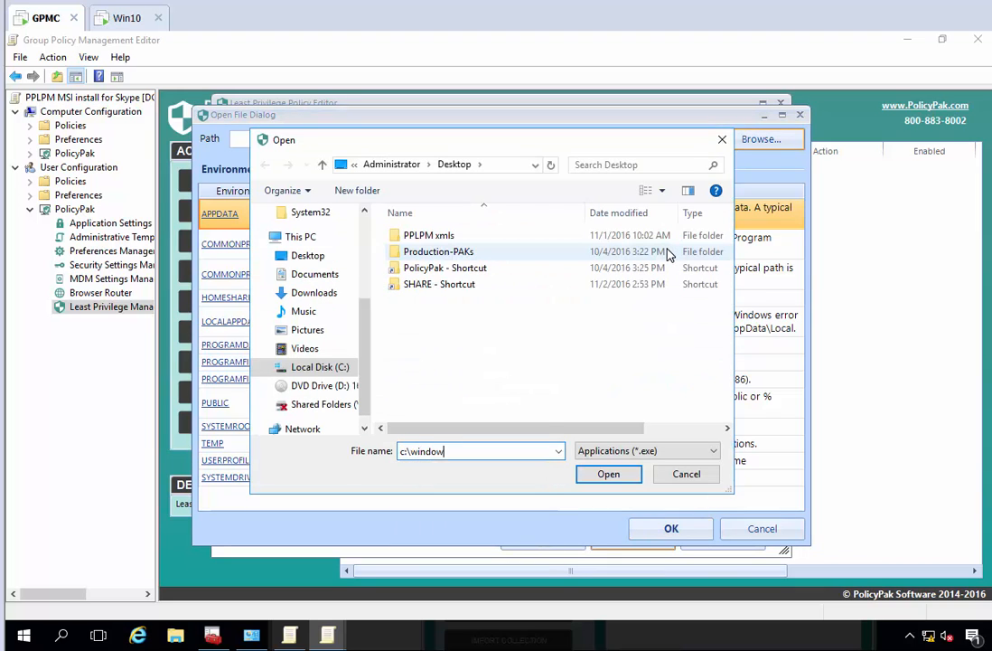
text(s\system32\ms)
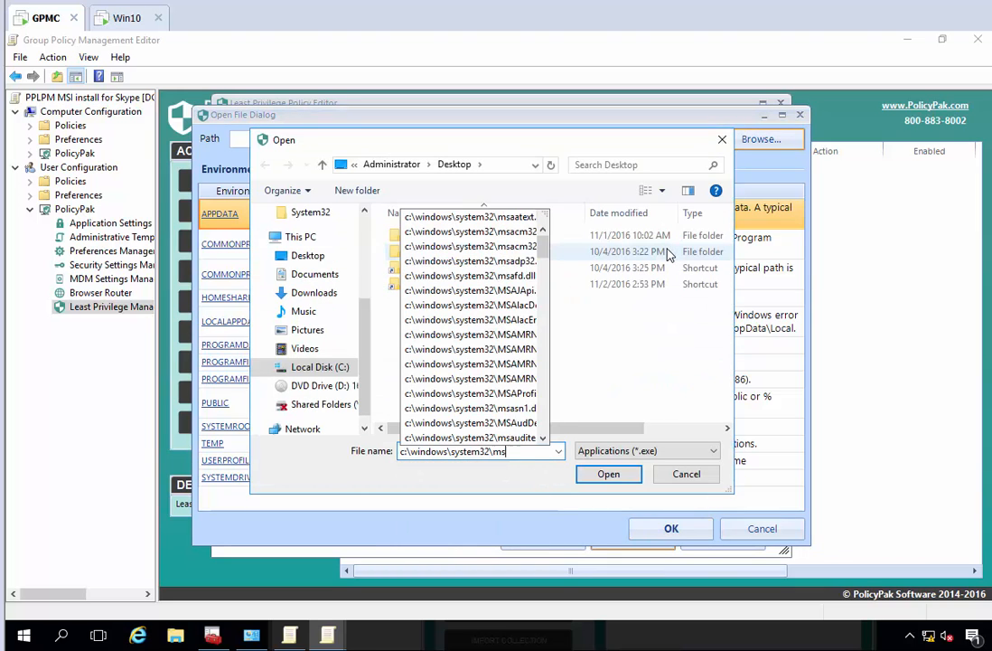
text(ie)
key(Down)
key(Down)
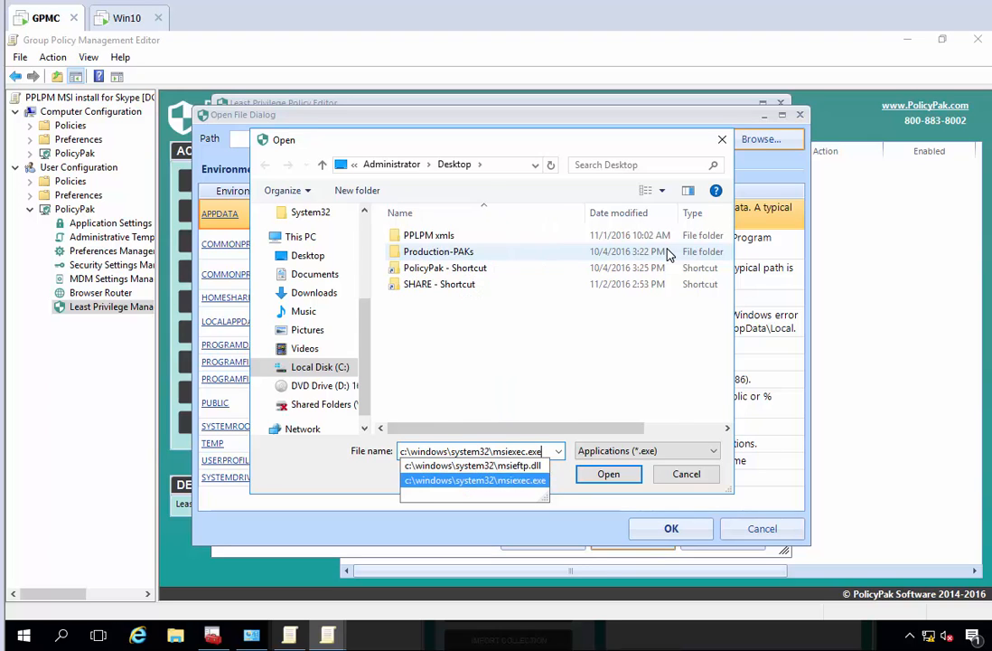
key(Return)
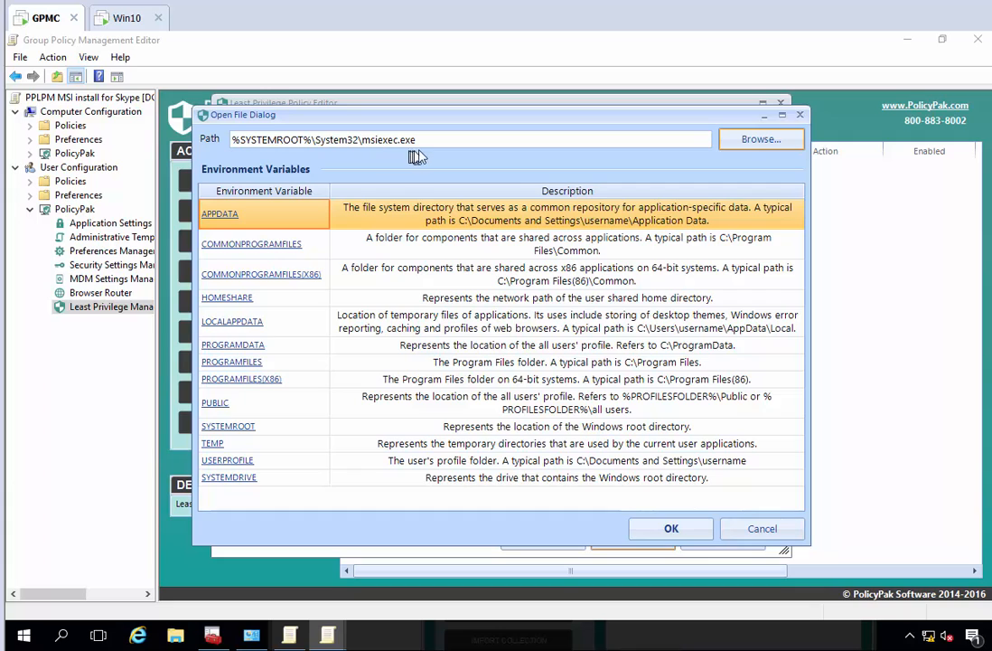
click(673, 530)
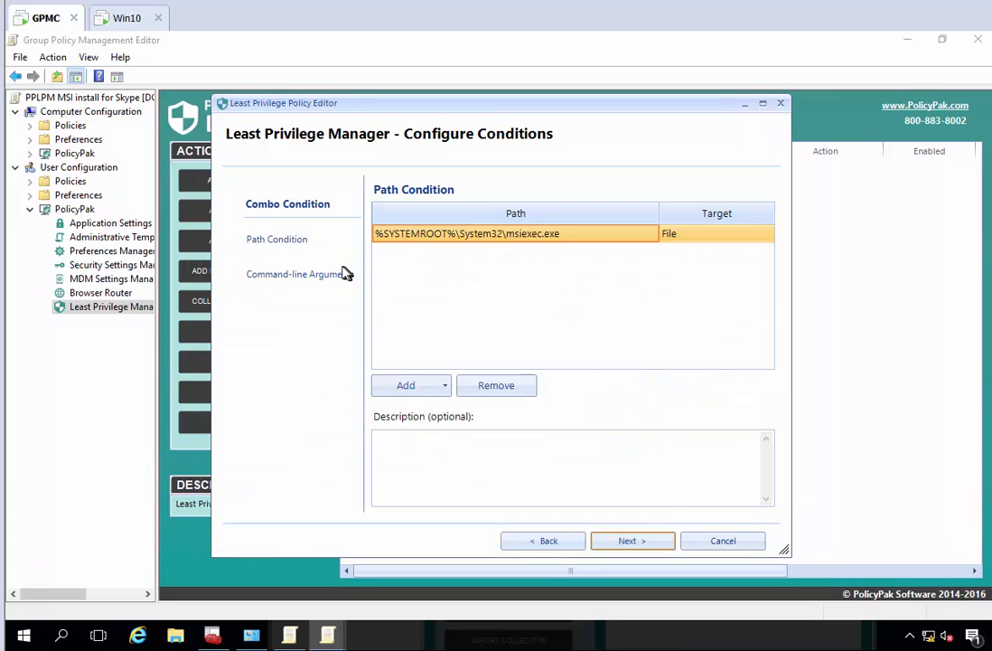
- Set the command-line arguments check mode to Strict equality and get the Arguments text ready for entry
click(319, 282)
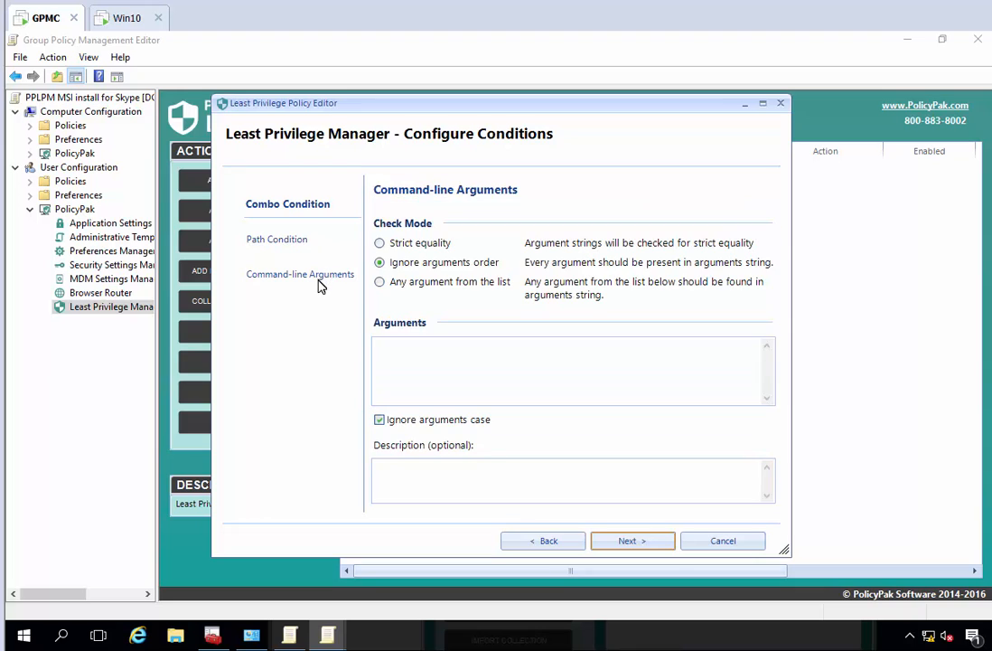
click(425, 245)
click(430, 368)
- Switch to the Win10 machine and copy SkypeSetup from the desktop into the C:\TEMP folder
click(131, 26)
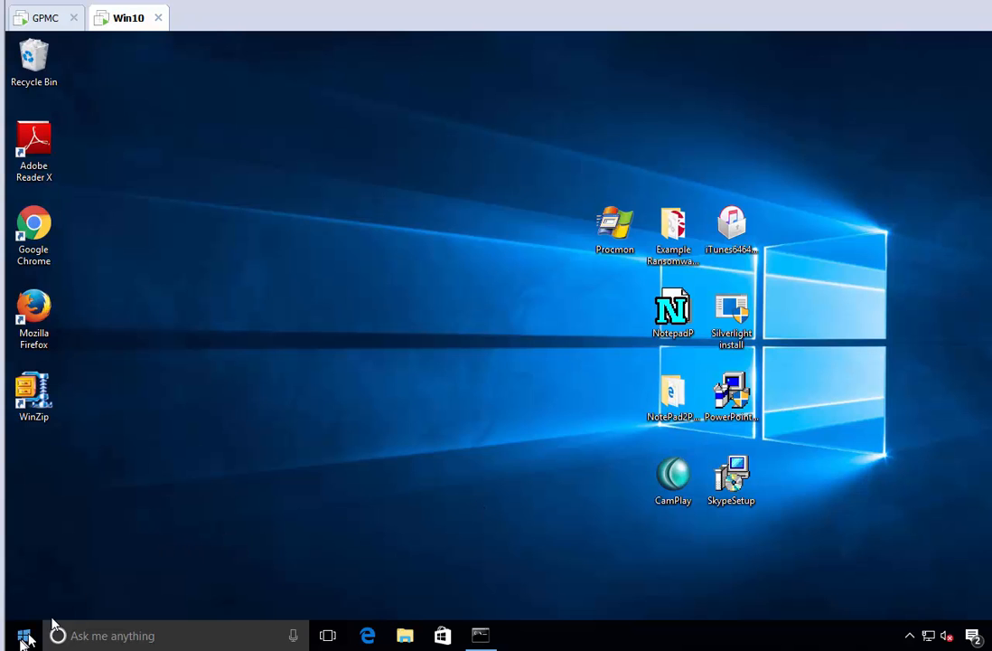
click(24, 636)
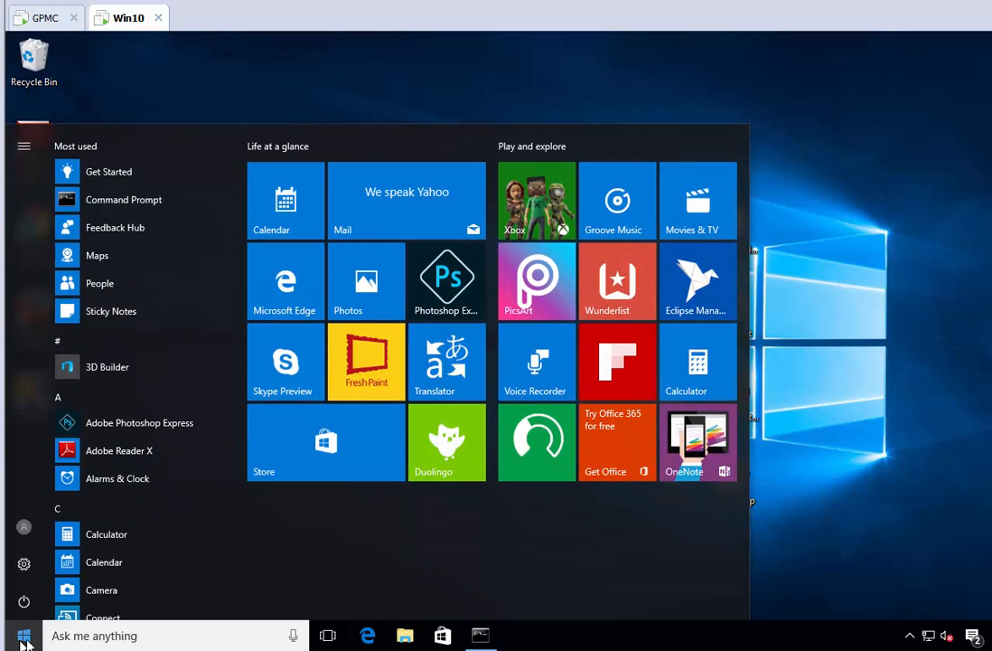
click(404, 637)
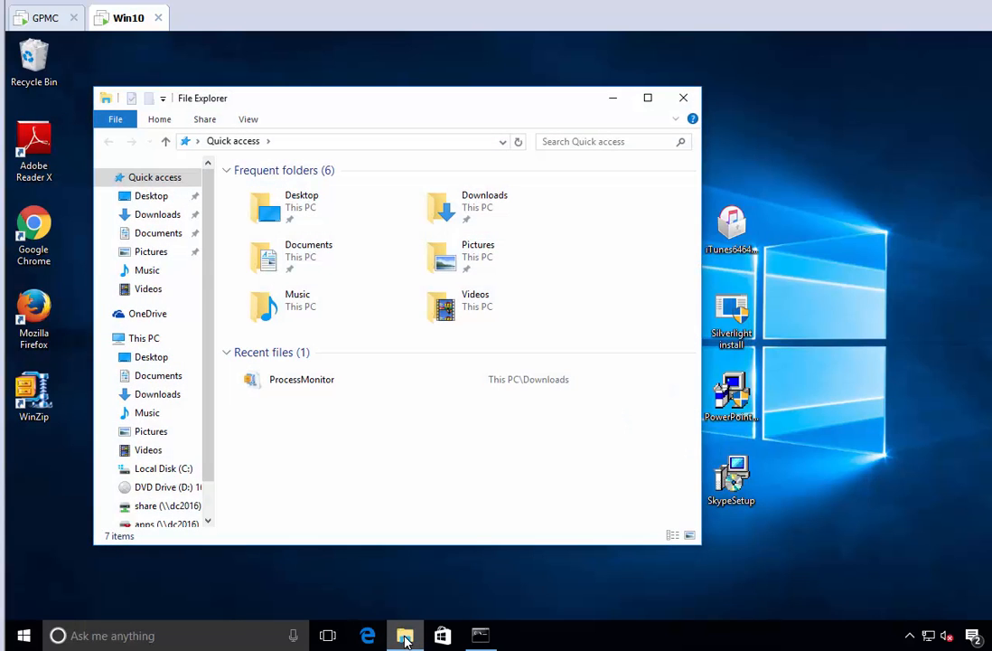
click(159, 469)
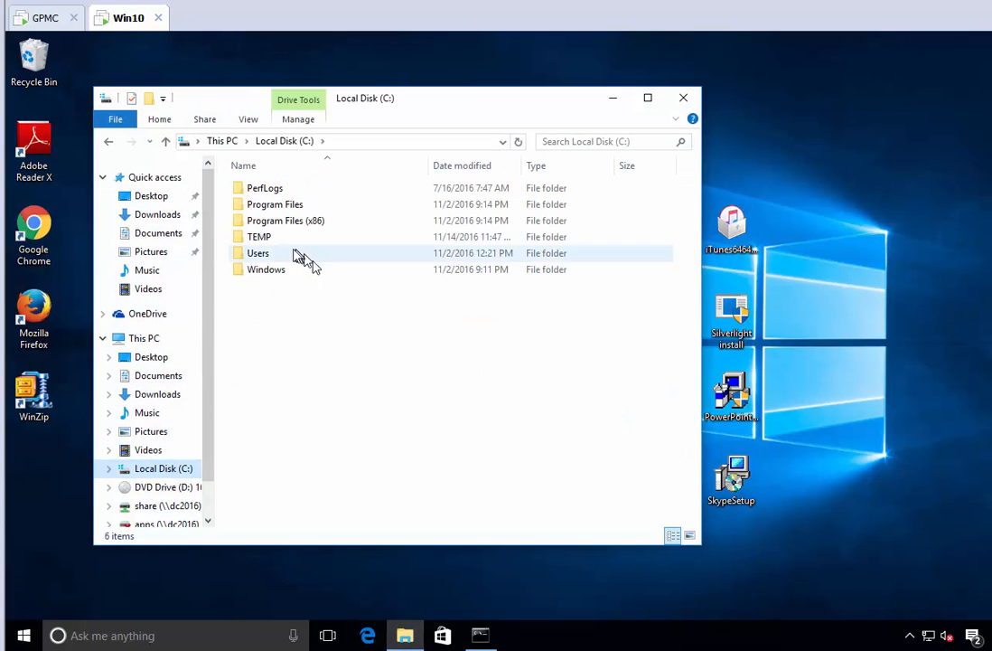
double_click(288, 239)
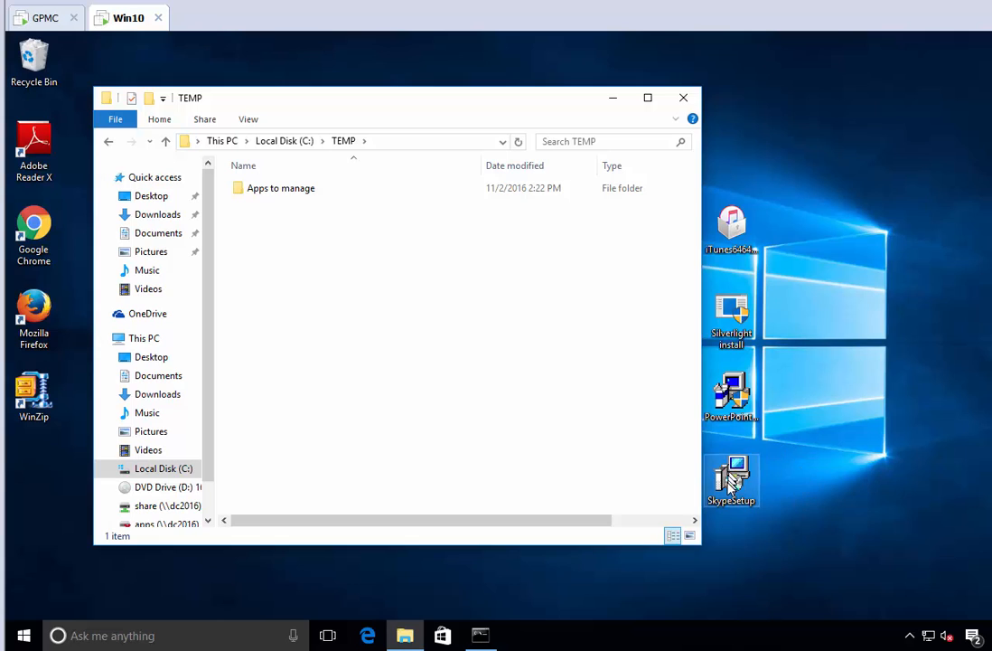
drag(733, 488, 333, 308)
click(337, 308)
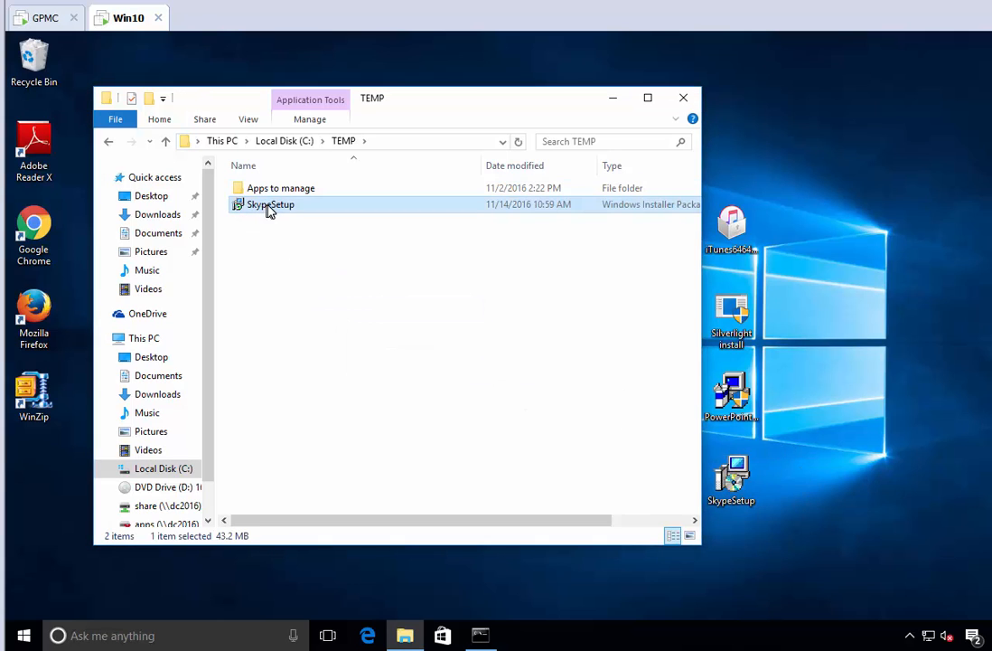
- Back on the GPMC machine, enter the arguments /i "c:\temp\skypesetup.msi" and return to the path condition
click(38, 18)
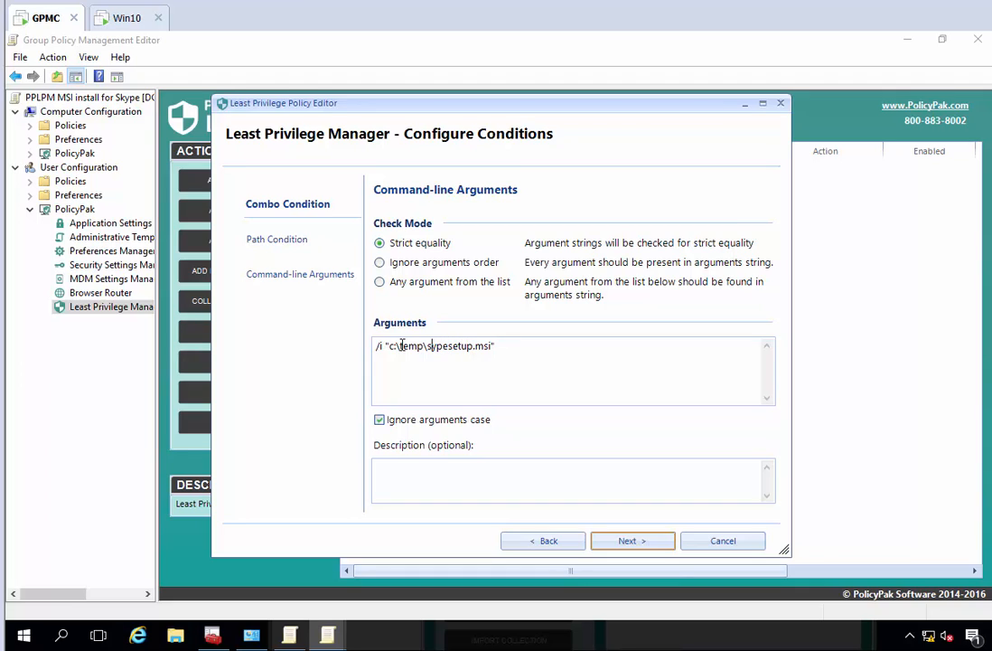
text(ky)
click(298, 243)
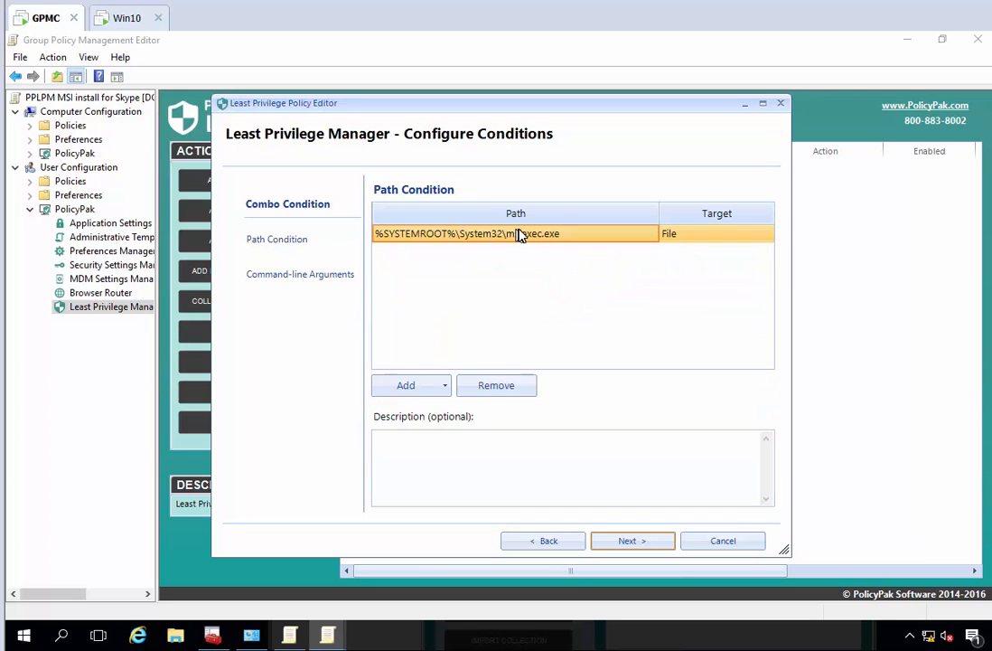
- Review the command-line arguments condition, accept the conditions, and keep Run with elevated privileges as the policy's action
click(305, 276)
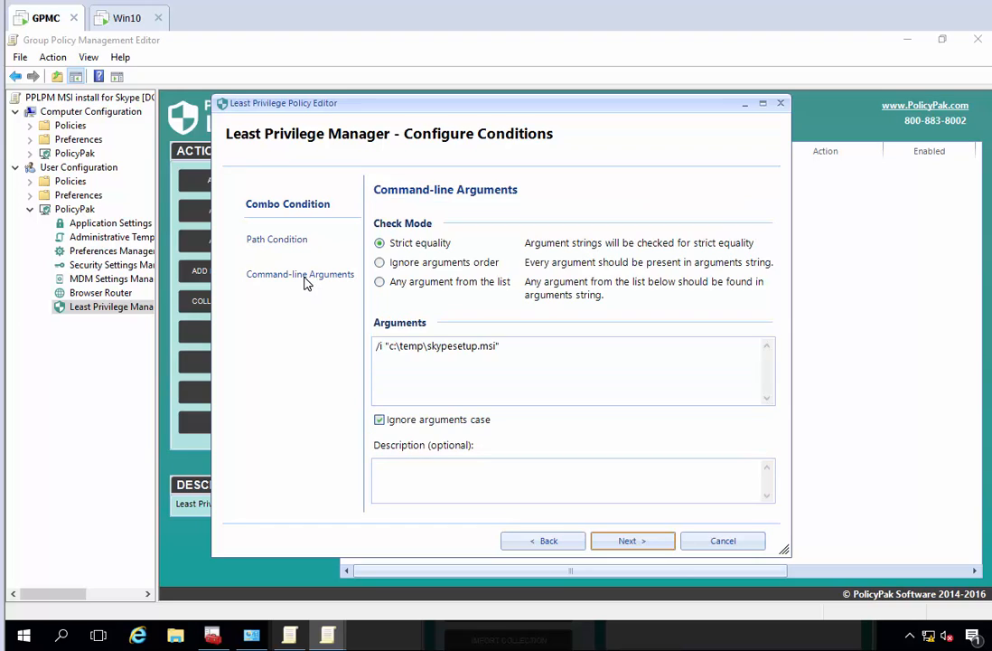
click(383, 345)
click(656, 540)
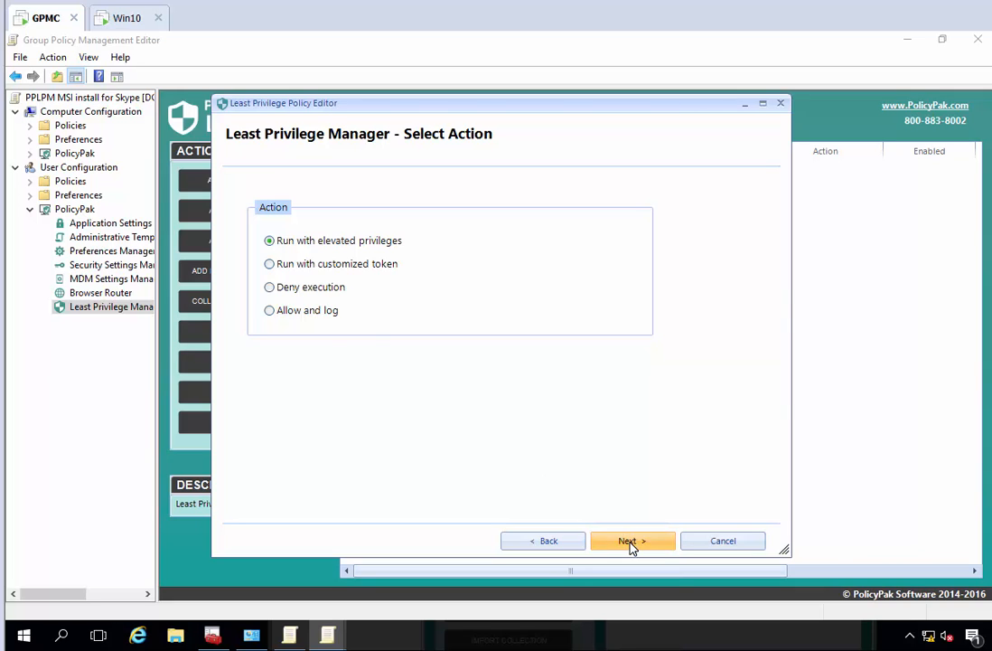
click(631, 542)
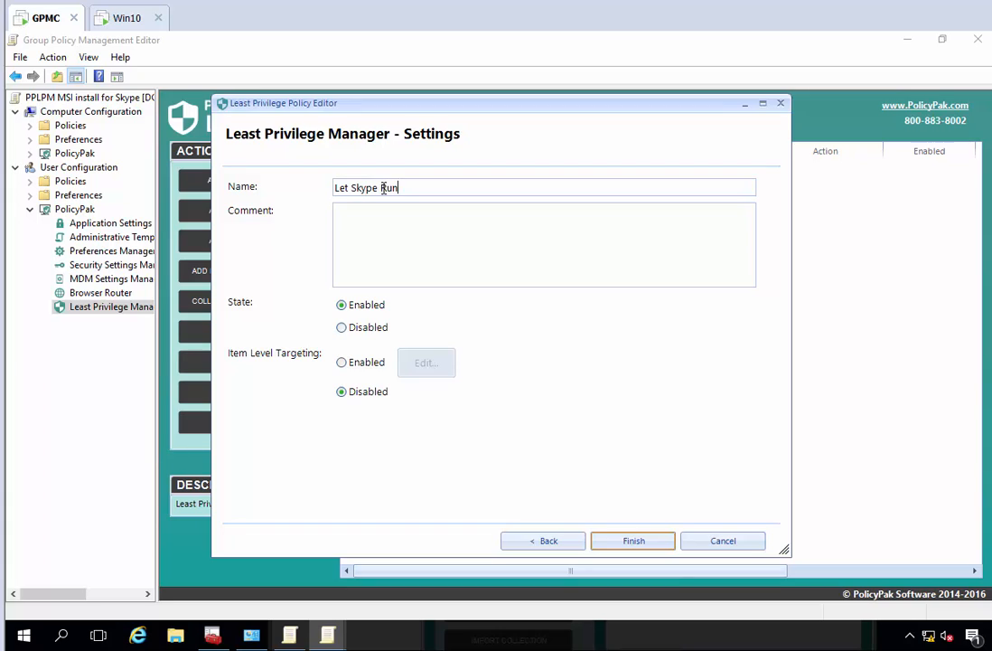
- Name the policy "Let Skype Run in C;\temp only for install" and finish creating it
text(emp only for )
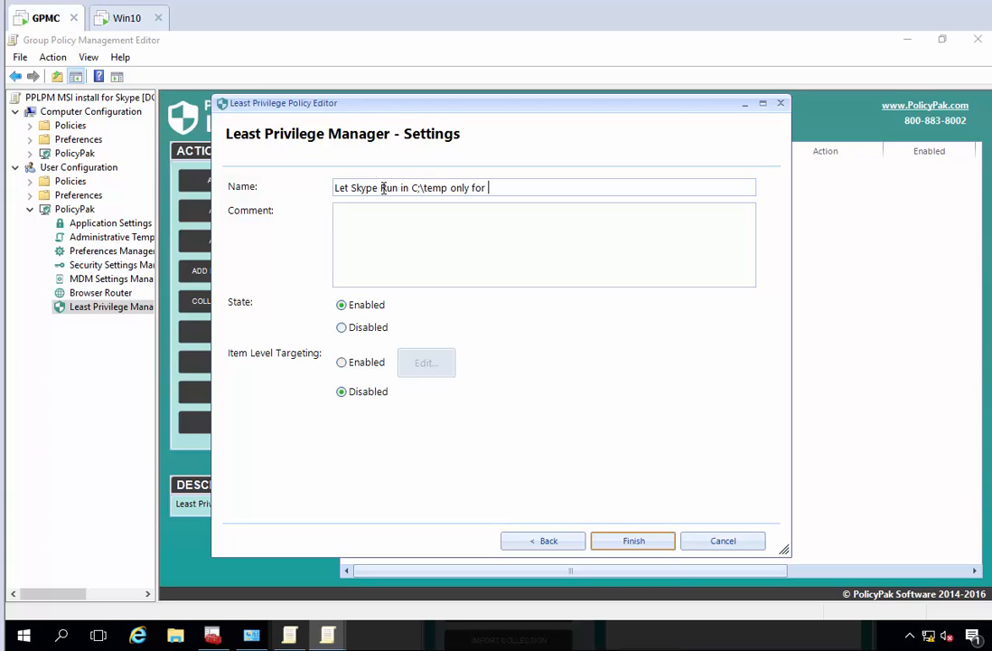
text(install)
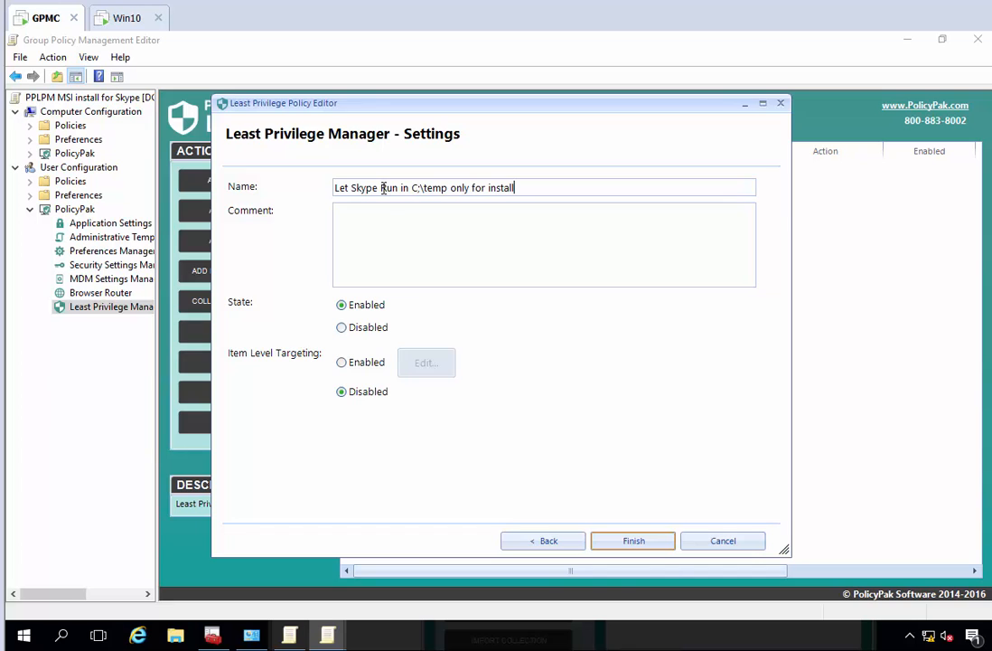
click(615, 542)
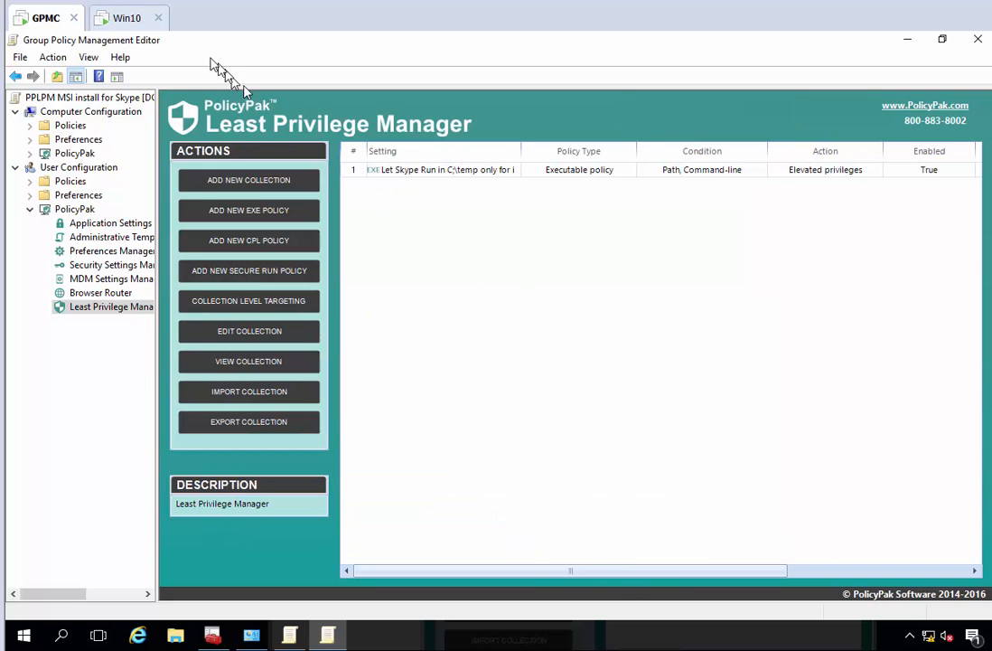
- Switch to the Win10 machine, refresh Group Policy with gpupdate /force in a Command Prompt, and close the prompt
click(126, 18)
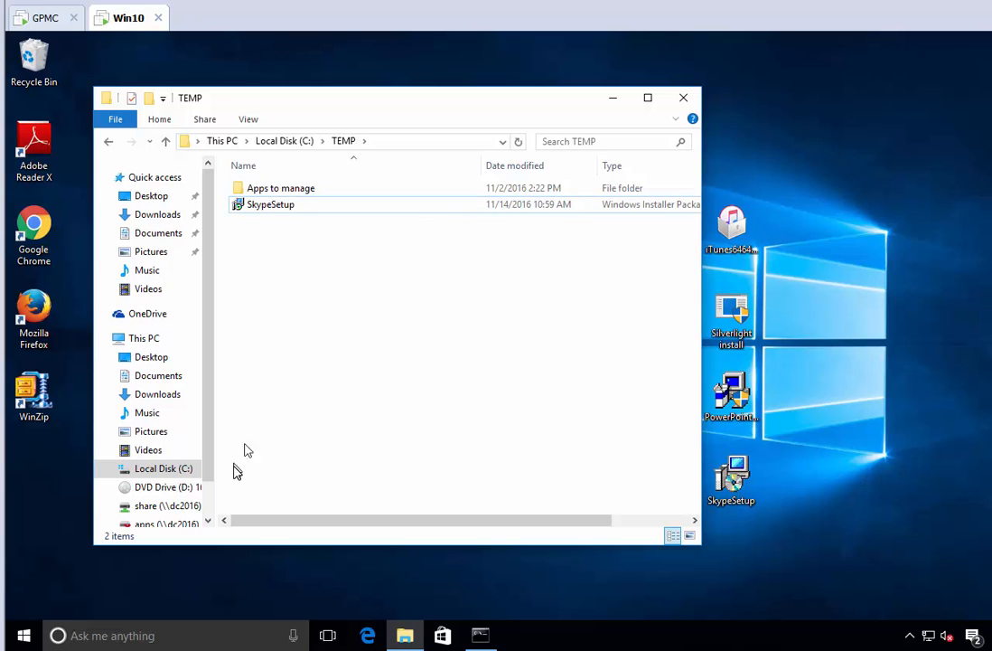
key(super)
text(cmd)
key(Return)
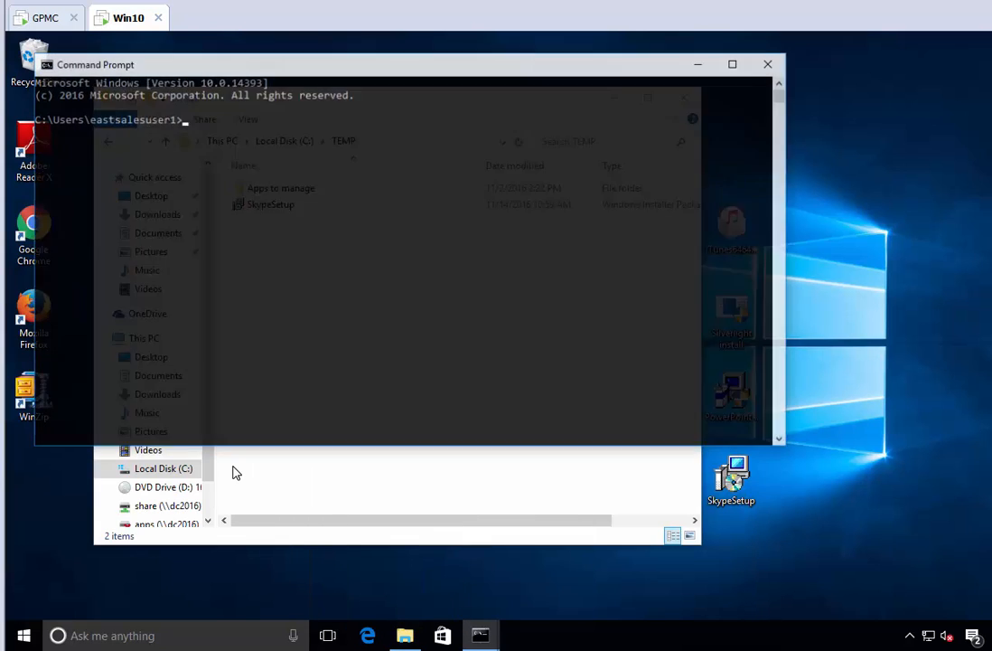
text(gpupdate /force)
key(Return)
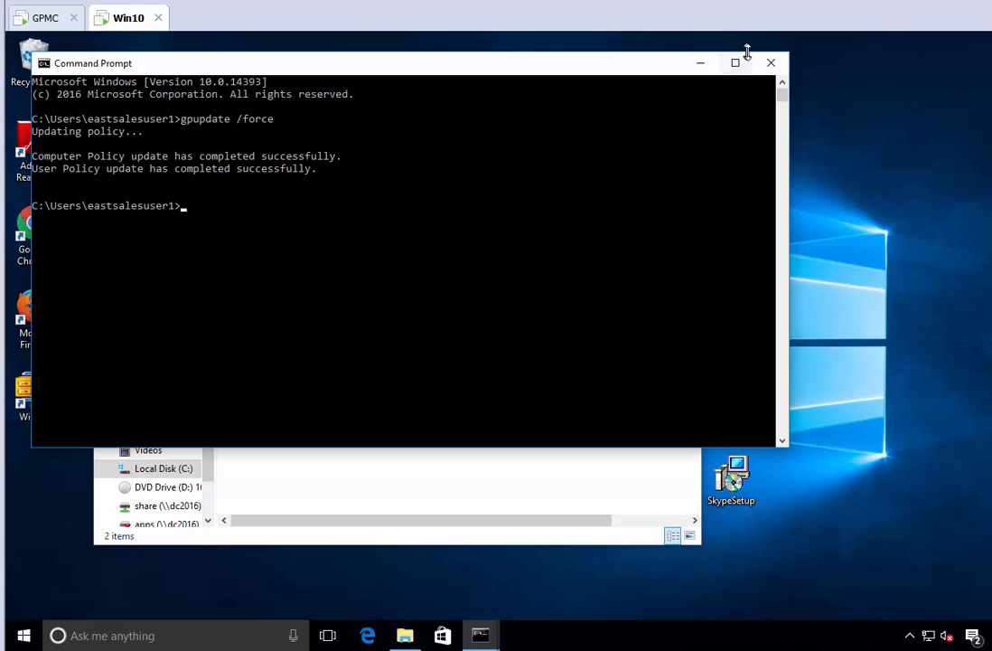
click(781, 69)
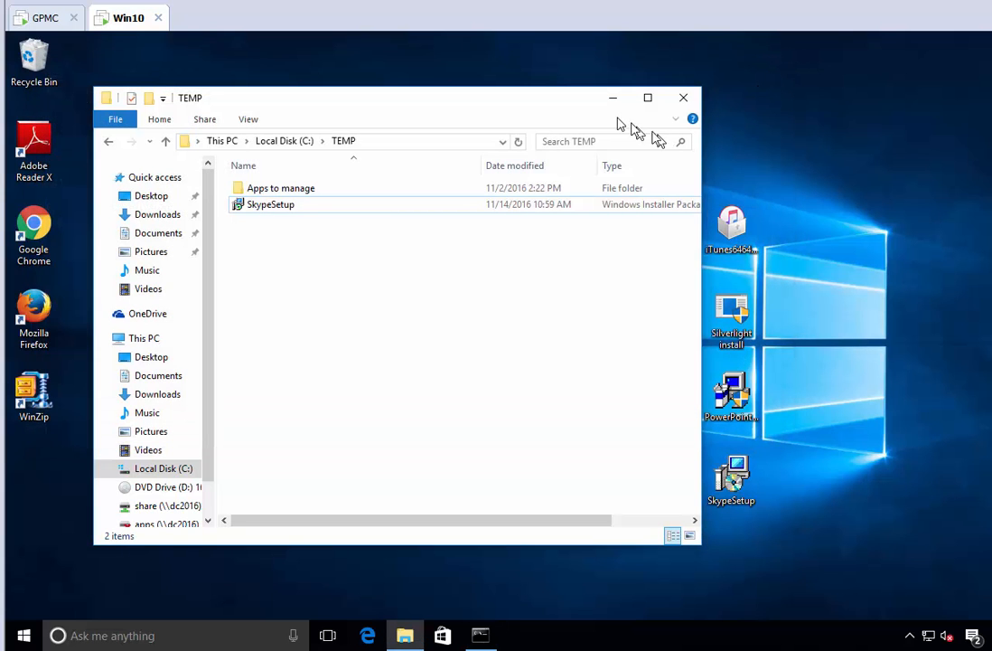
- Try to install Skype 7.30 from the desktop copy of SkypeSetup, accepting the license and default folder, and decline the admin credentials request
click(681, 100)
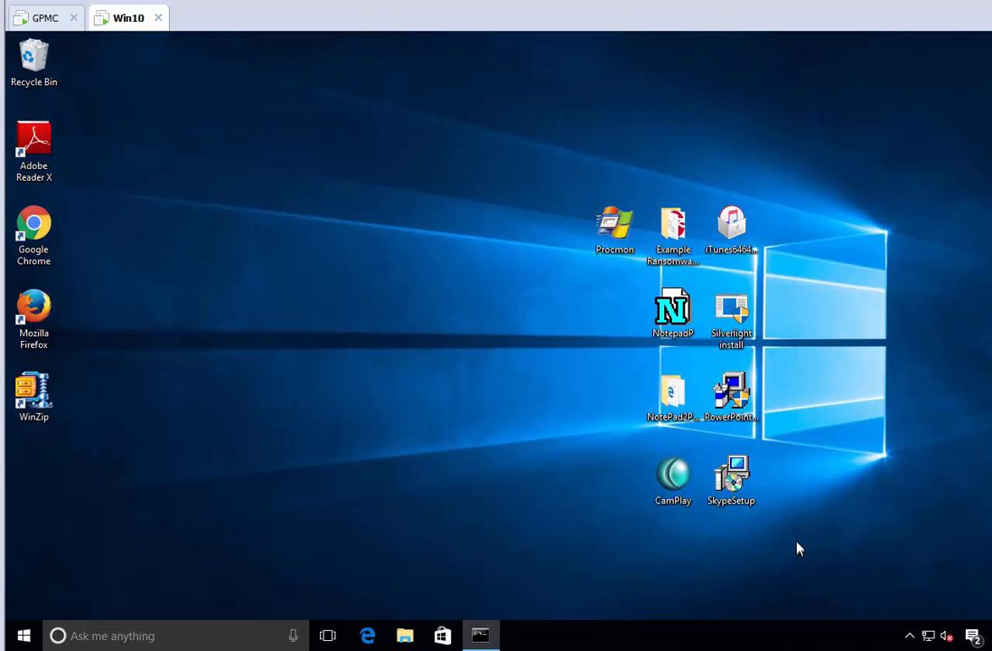
double_click(740, 485)
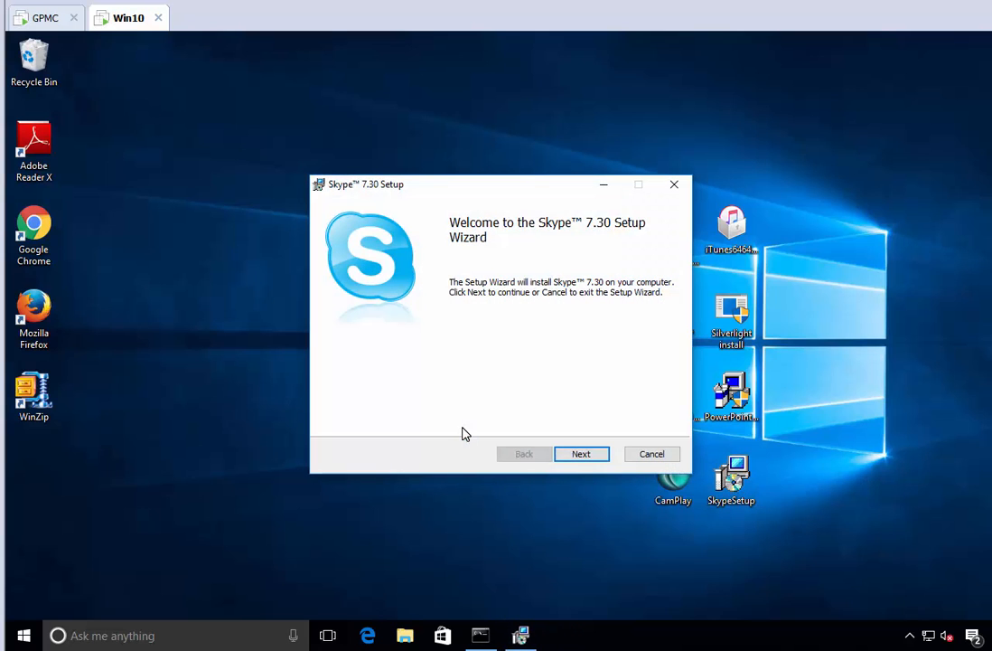
click(601, 465)
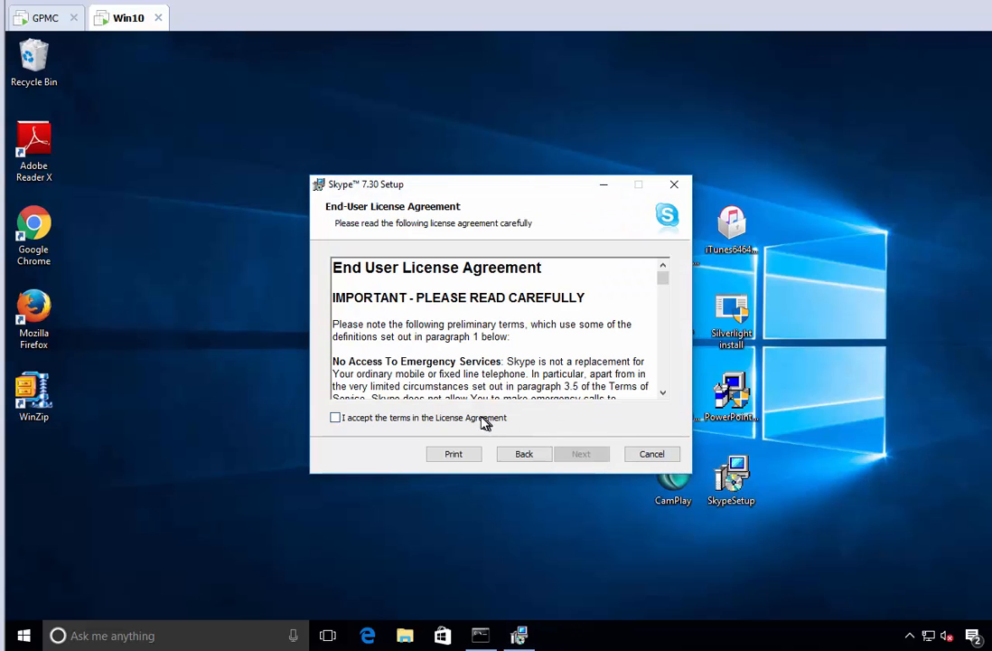
click(487, 421)
click(583, 462)
click(585, 459)
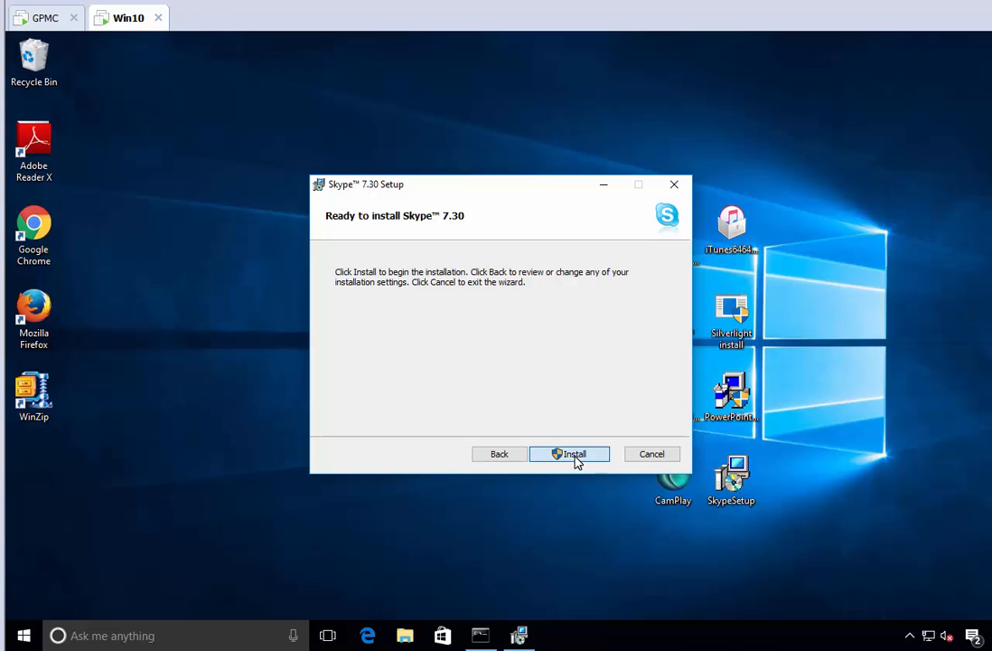
click(575, 456)
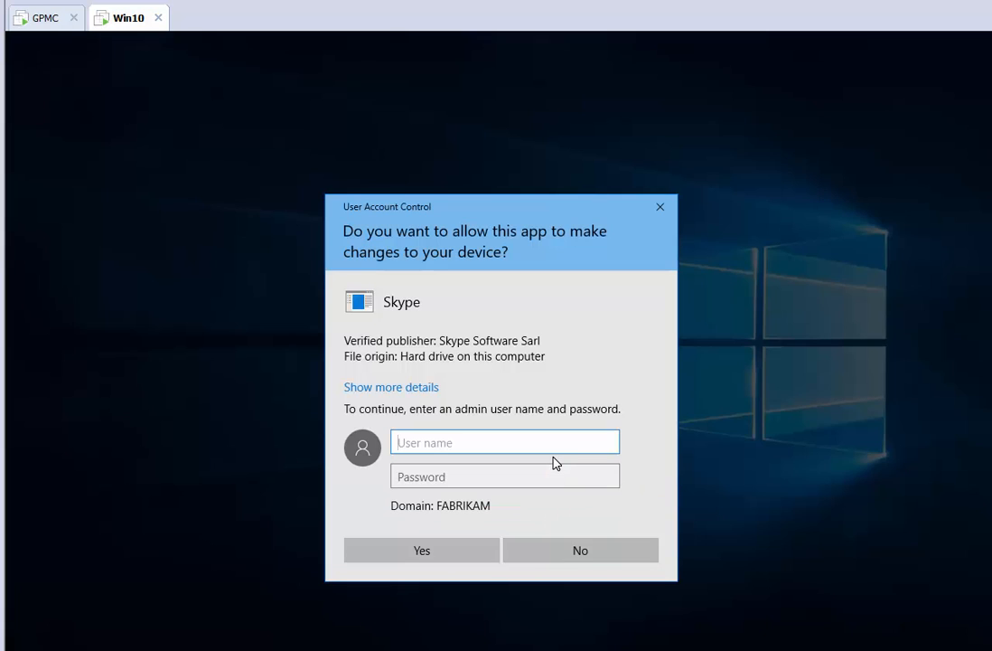
click(568, 551)
key(Return)
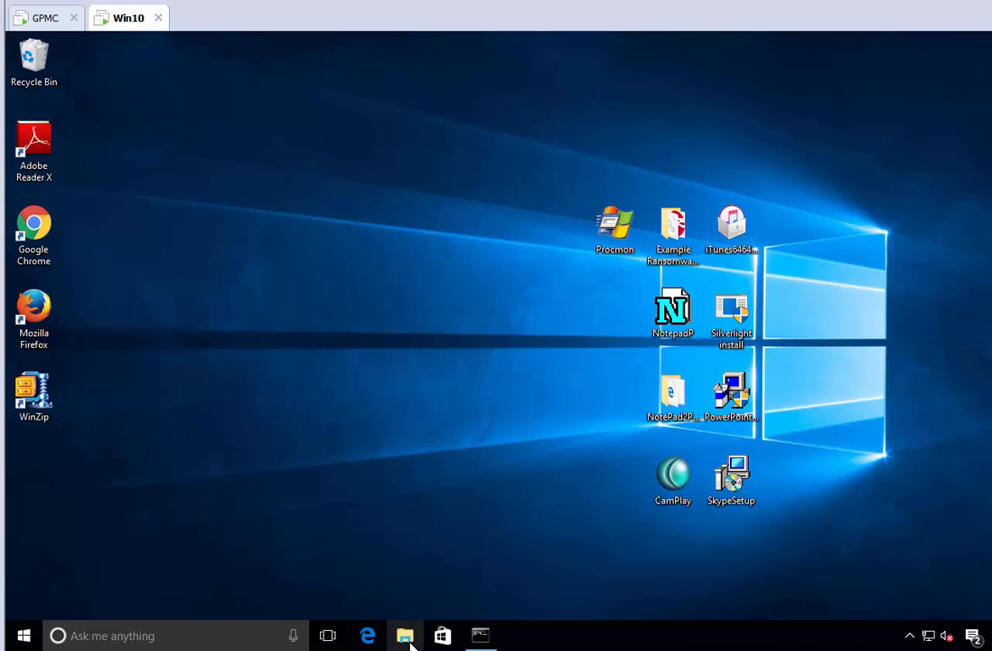
- Browse to C:\TEMP in File Explorer and launch the SkypeSetup installer stored there
click(405, 636)
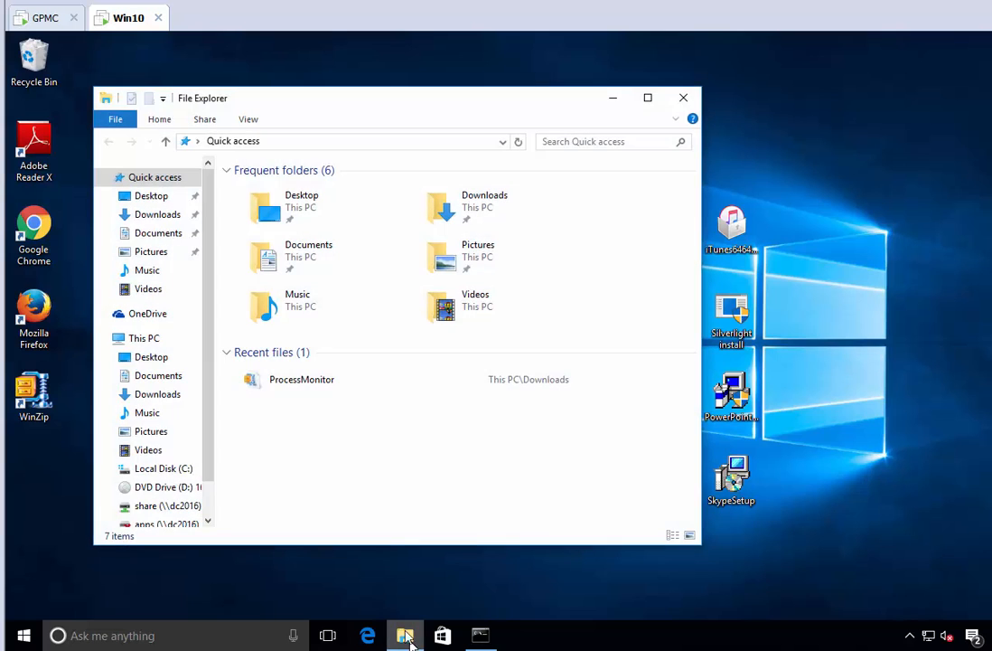
click(164, 468)
double_click(255, 240)
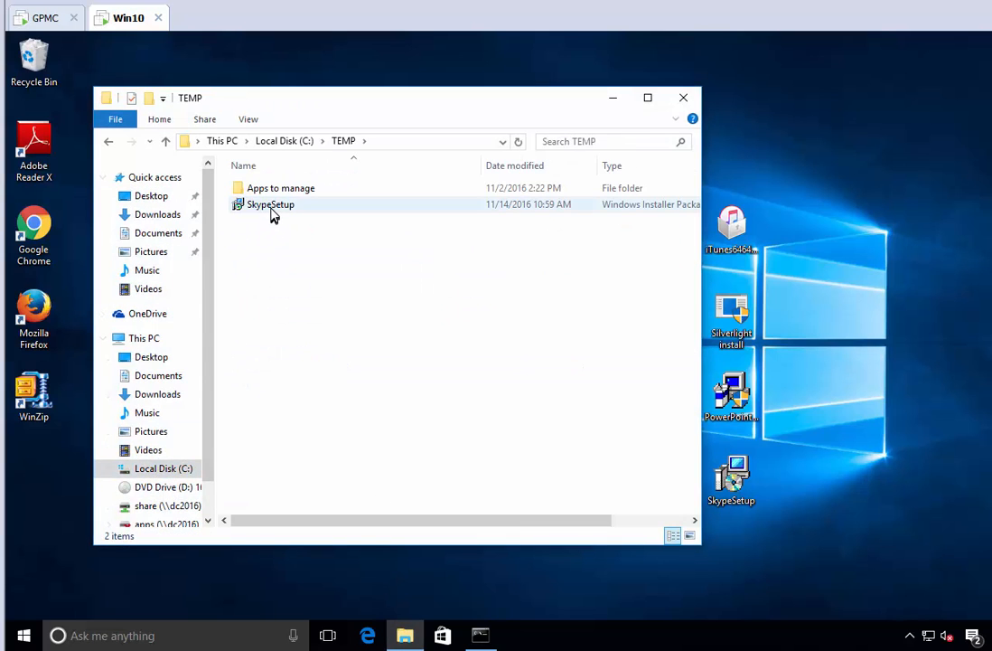
double_click(272, 214)
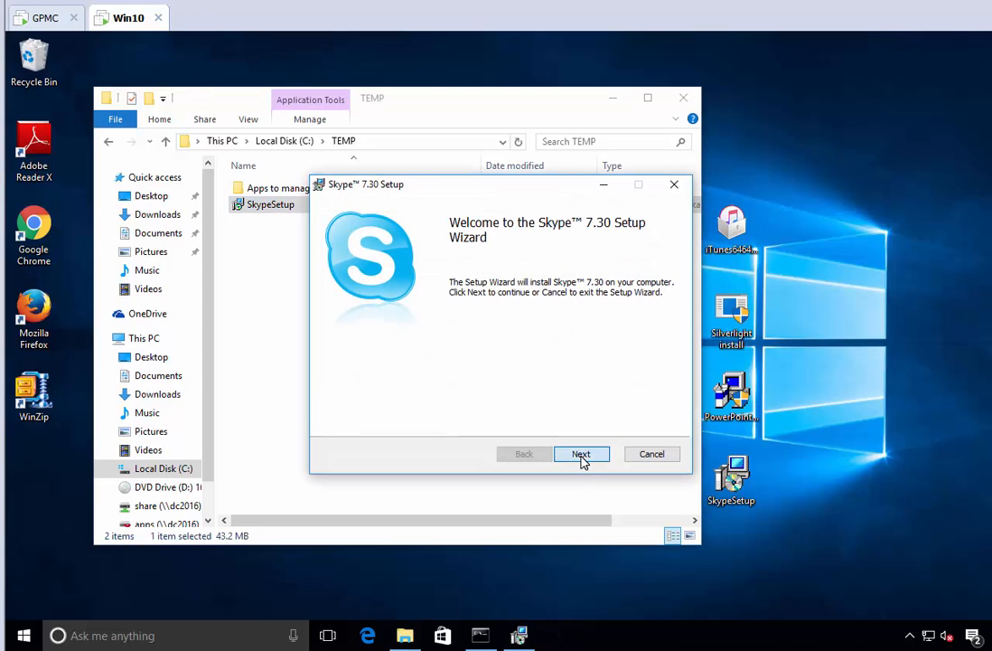
- Accept the license agreement, keep the destination folder C:\Program Files (x86)\Skype\, and start the Skype 7.30 installation
click(582, 457)
click(472, 418)
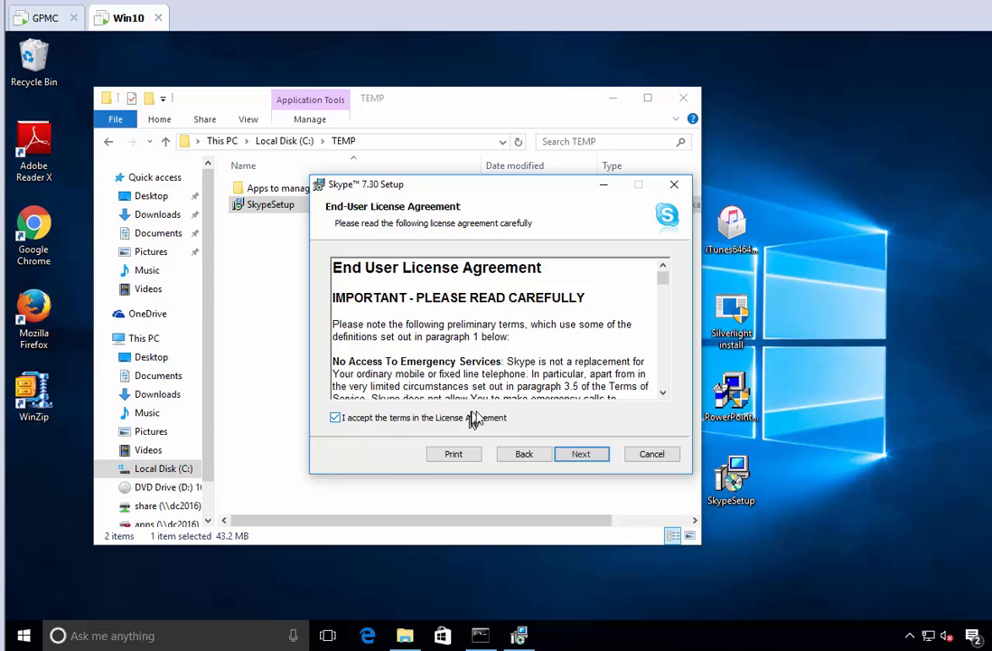
click(581, 454)
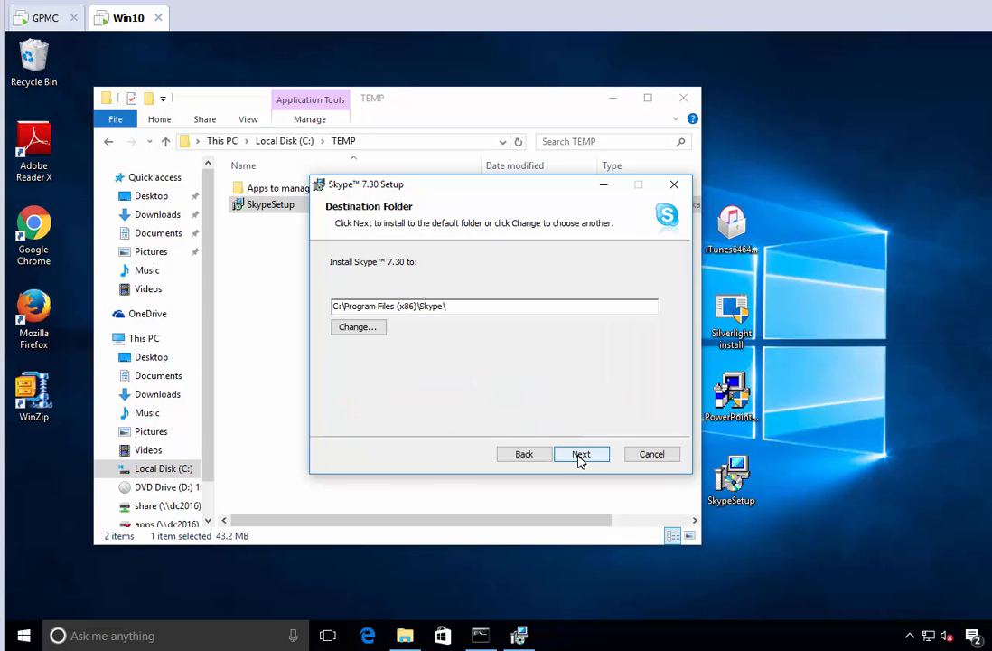
click(581, 455)
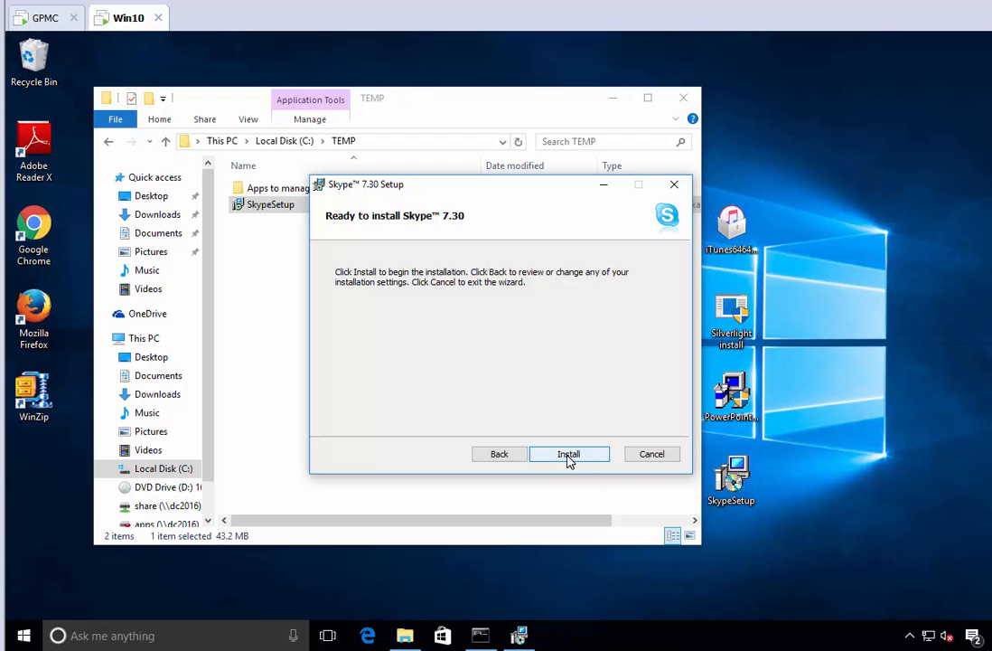
click(568, 459)
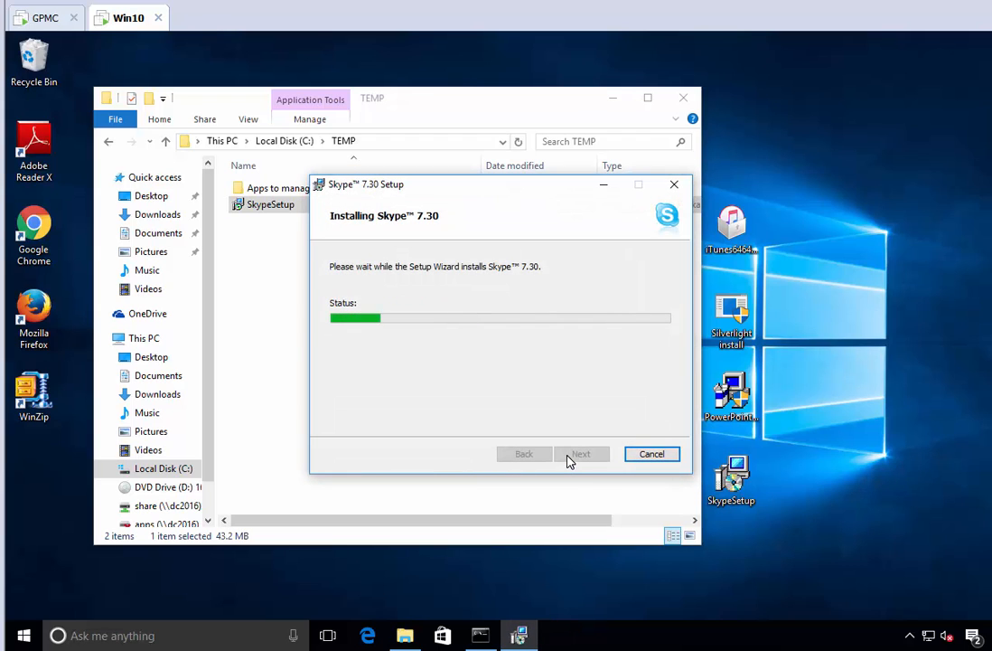